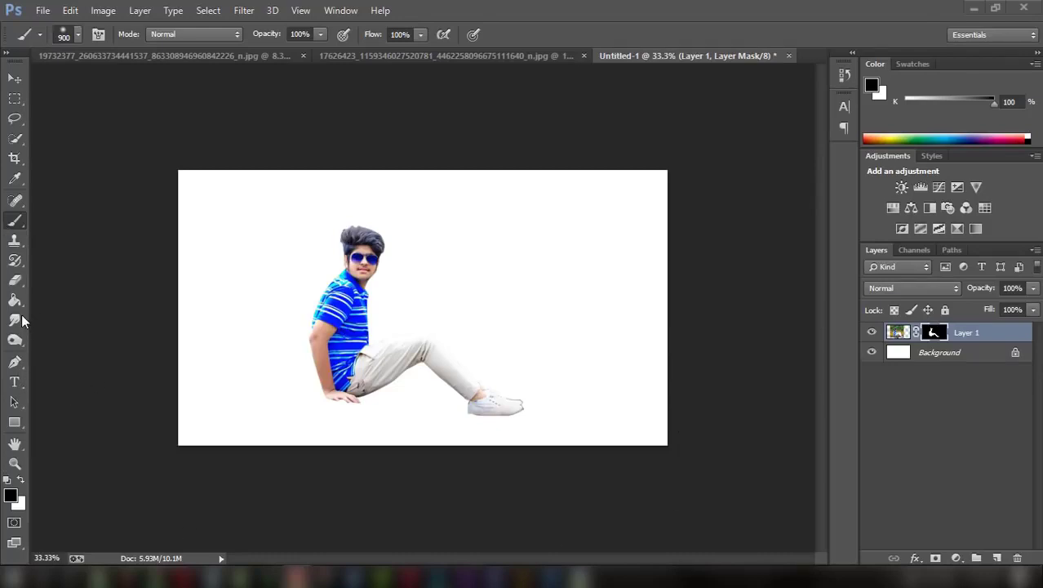
Step: Select the Pen tool in Path mode to trace on the cut-out boy
left_click(16, 364)
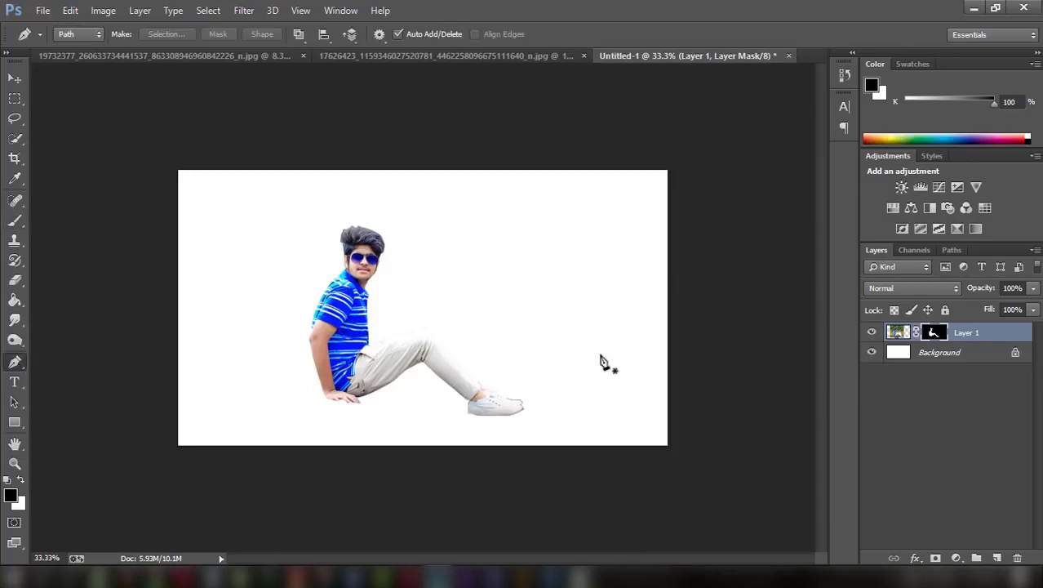
Step: Zoom to 200% on the shoe and shin, discarding an initial misplaced path point
key("ctrl+plus")
key("ctrl+plus")
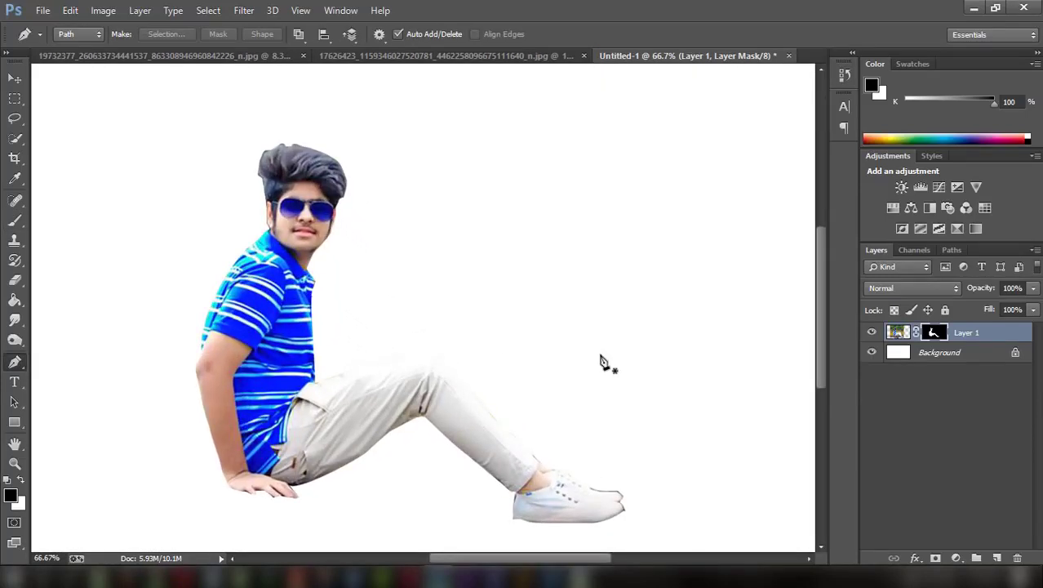
key("ctrl+plus")
key("ctrl+plus")
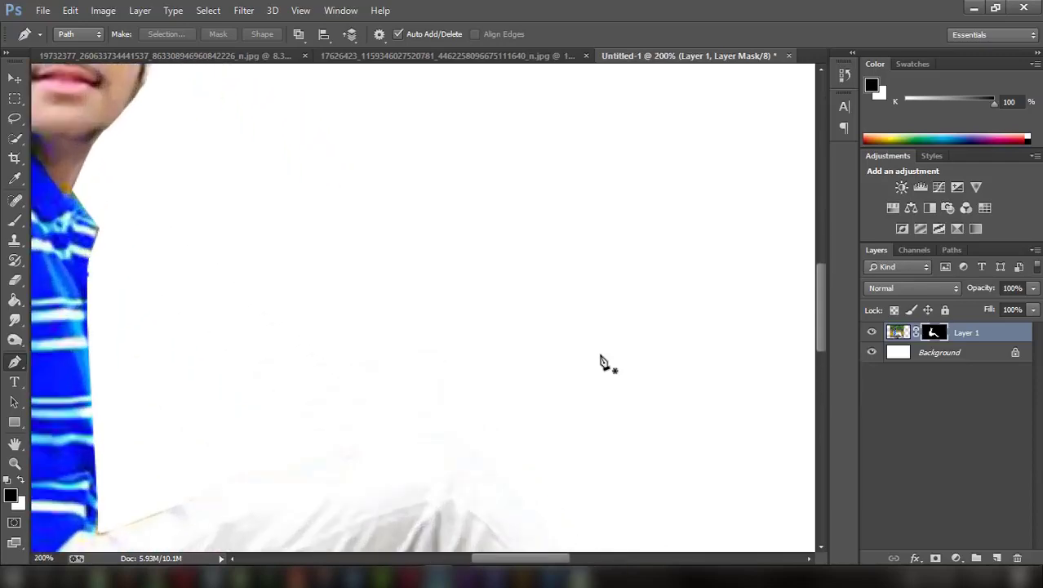
scroll(622, 351, "down", 2)
scroll(633, 383, "down", 2)
scroll(641, 419, "down", 1)
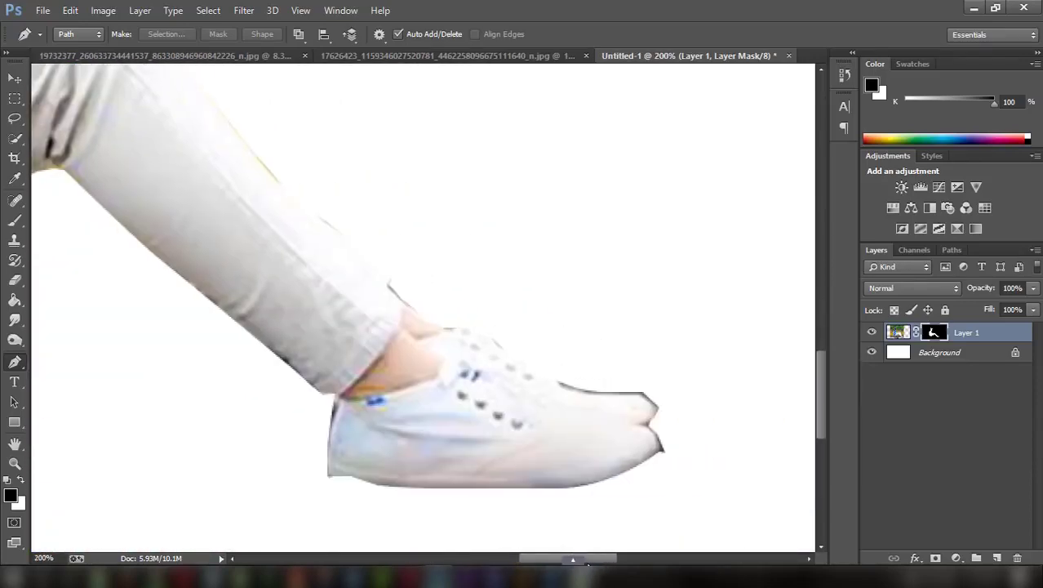
left_click_drag(540, 563, 589, 561)
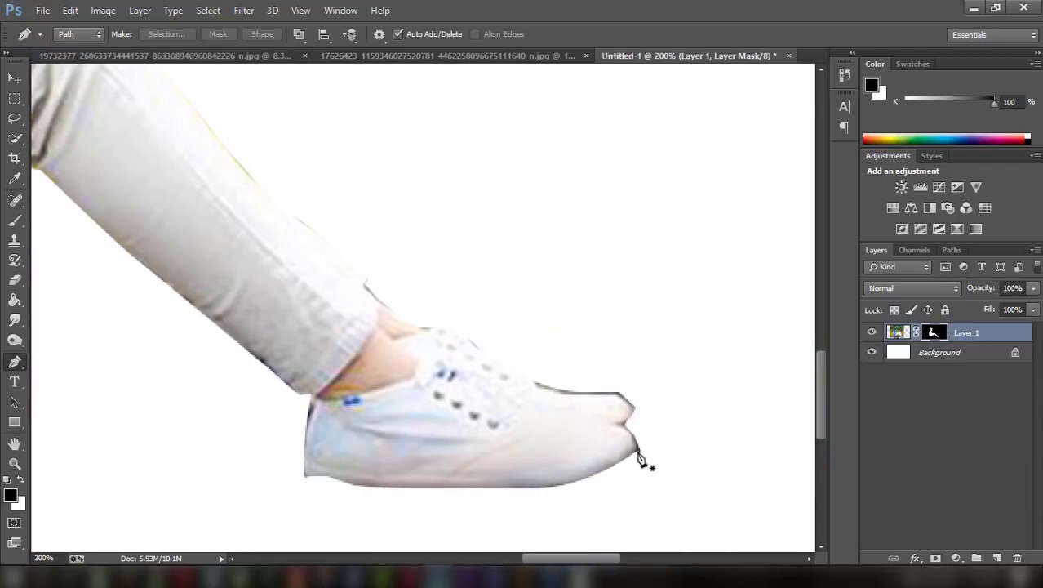
left_click(637, 446)
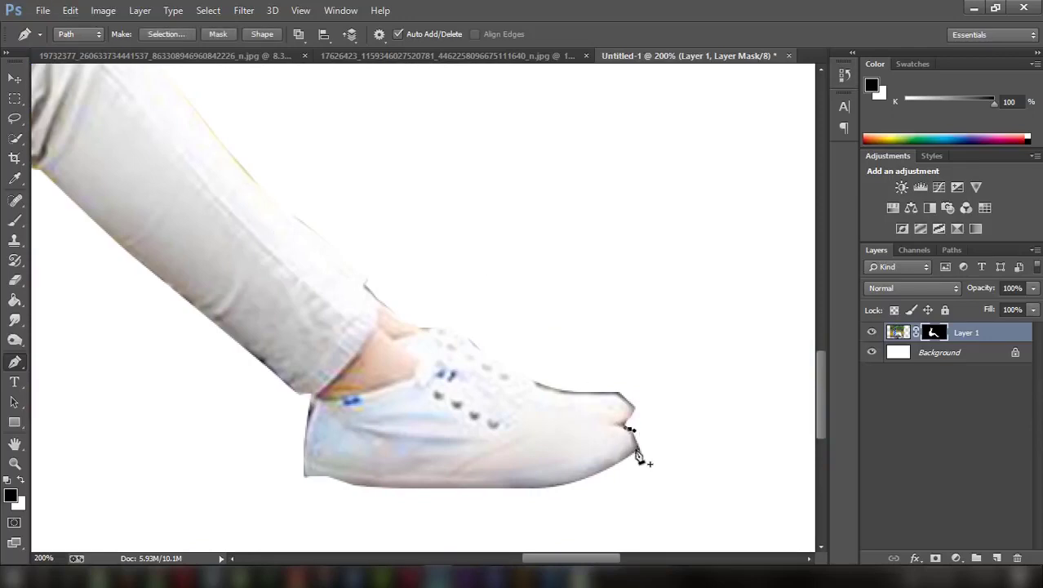
left_click(70, 10)
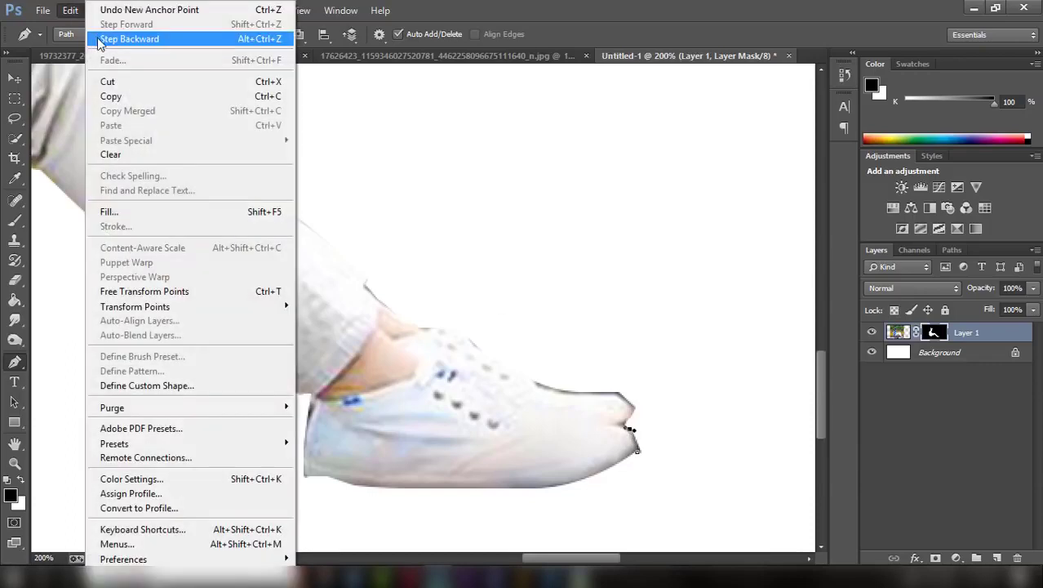
left_click(100, 37)
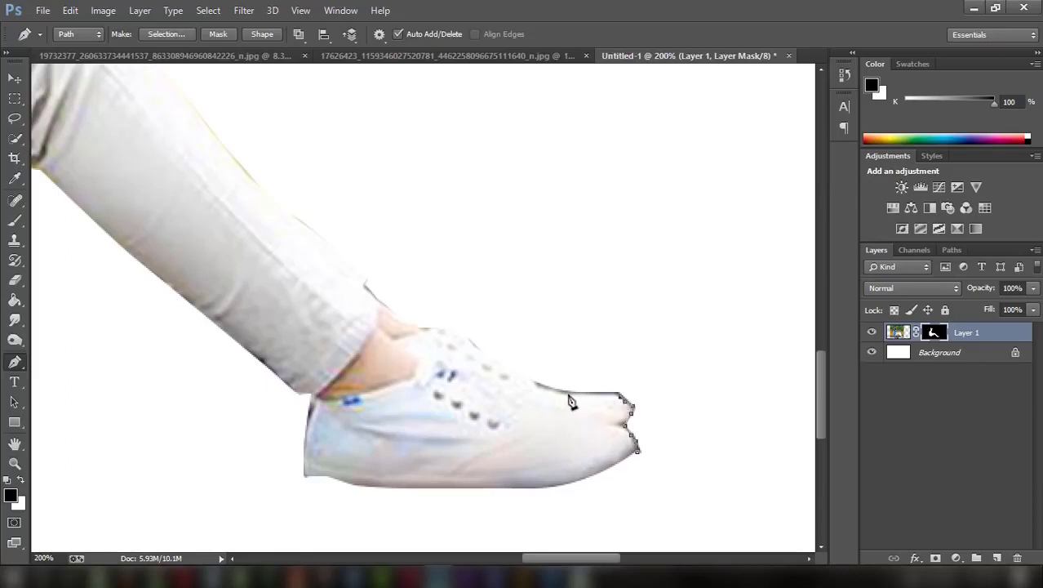
Step: Trace curved path points from the shoe's toe along its upper edge up the shin
left_click_drag(570, 399, 558, 396)
left_click_drag(525, 340, 442, 290)
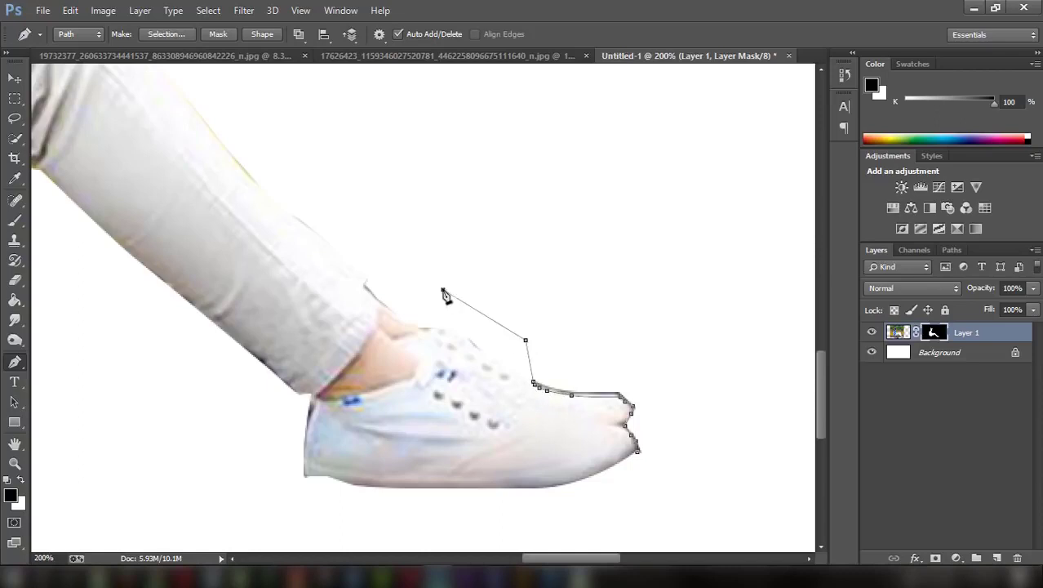
left_click(392, 312)
left_click_drag(365, 279, 364, 275)
left_click(302, 225)
left_click(216, 140)
scroll(216, 142, "up", 3)
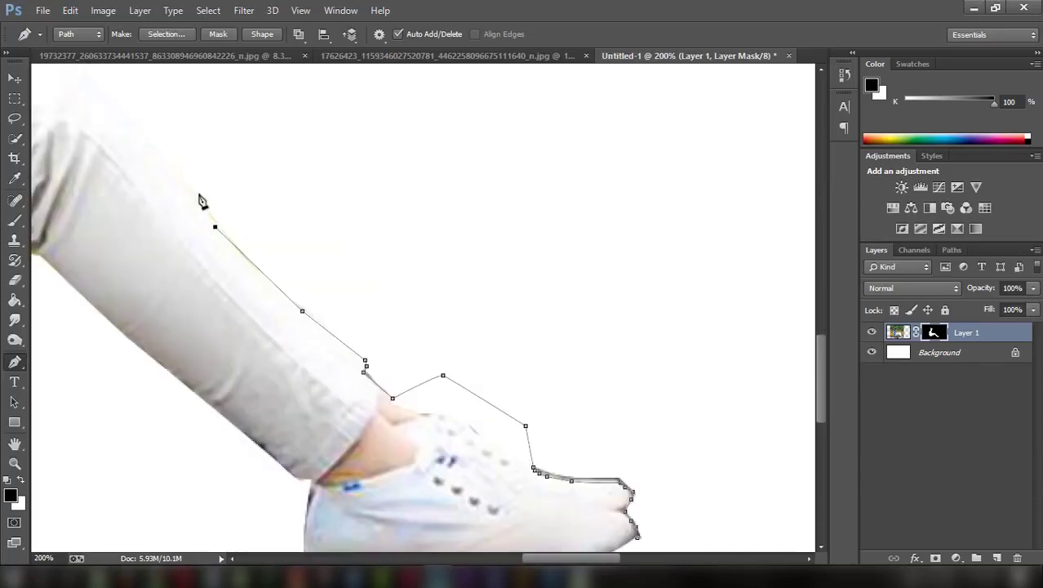
Step: Arc the path over the leg and across the empty area, closing it at the shoe tip
left_click(169, 161)
left_click(226, 108)
left_click(598, 268)
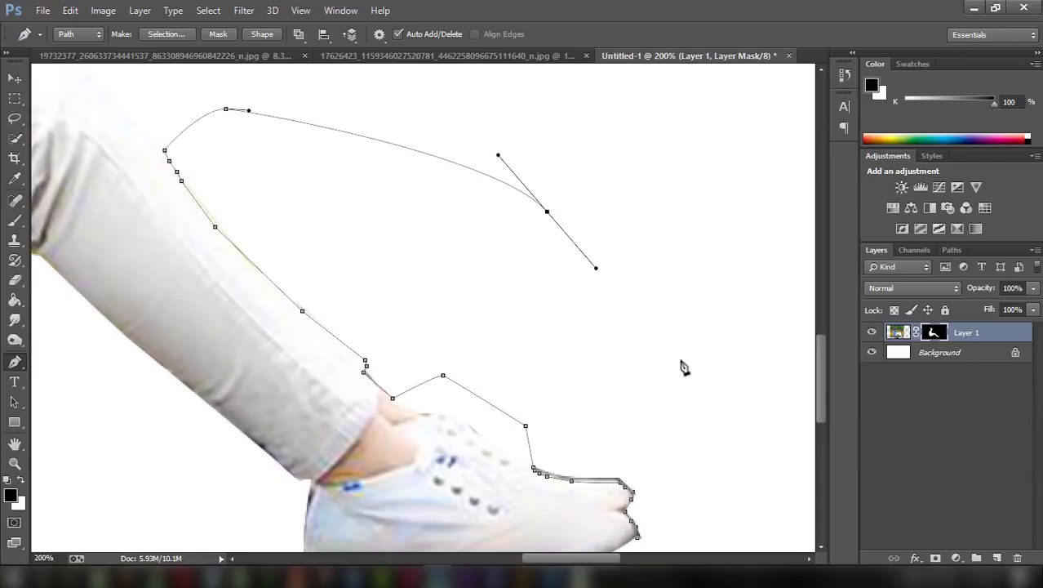
left_click(682, 359)
left_click(717, 468)
scroll(699, 477, "down", 5)
left_click(639, 391)
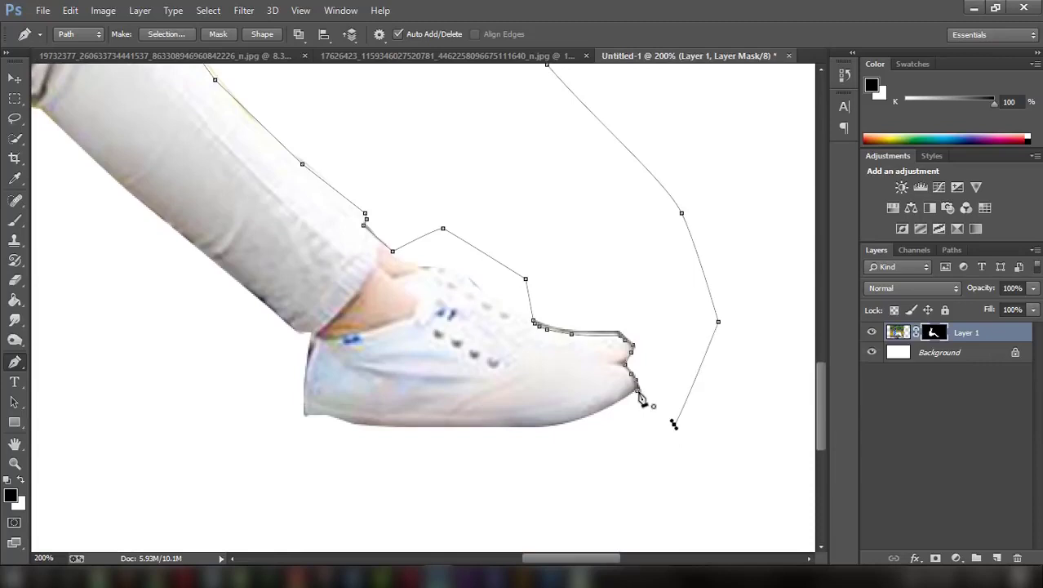
Step: Convert the closed path into a selection with Make Selection
right_click(652, 369)
left_click(658, 264)
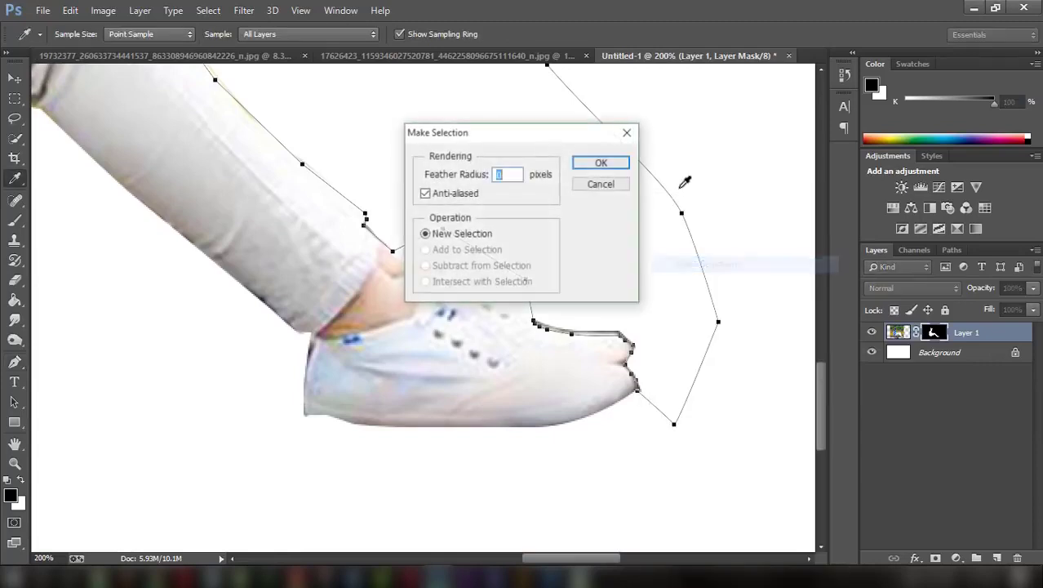
left_click(601, 161)
Step: Paint the selection on the mask with the Brush, deselect, and zoom out to the whole boy
left_click(15, 220)
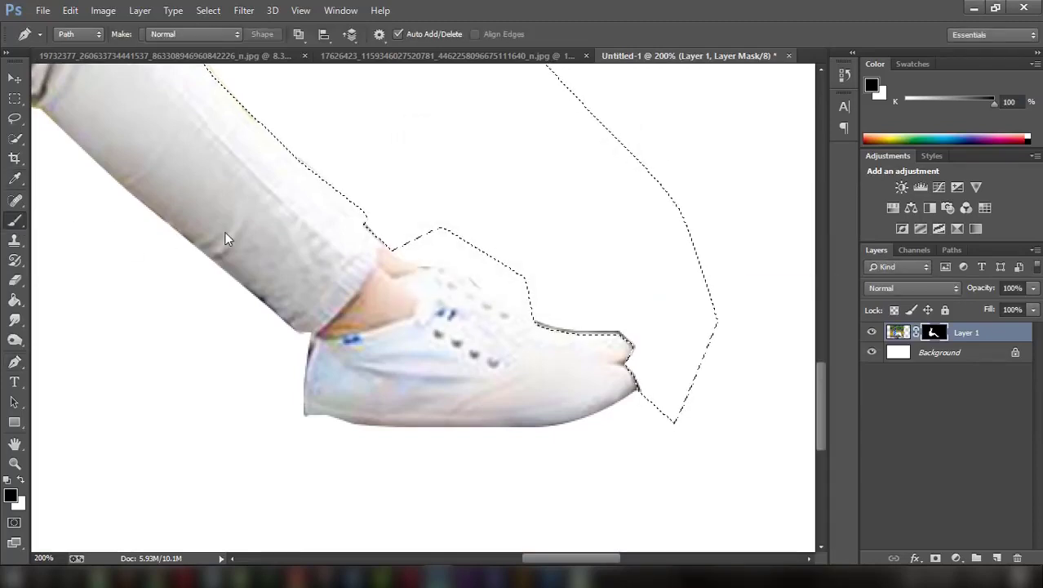
scroll(257, 286, "up", 3)
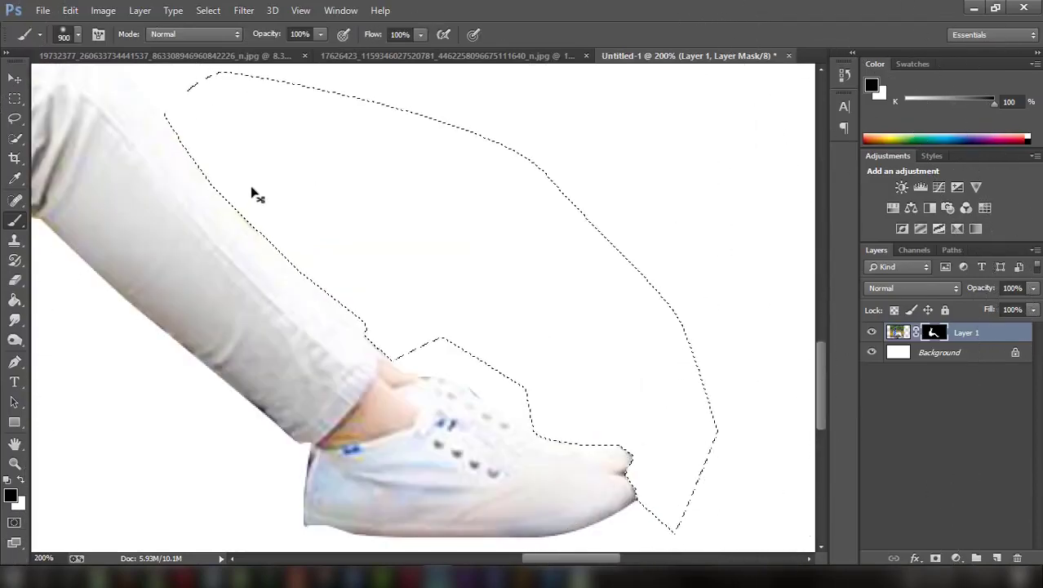
key("ctrl+d")
key("ctrl+minus")
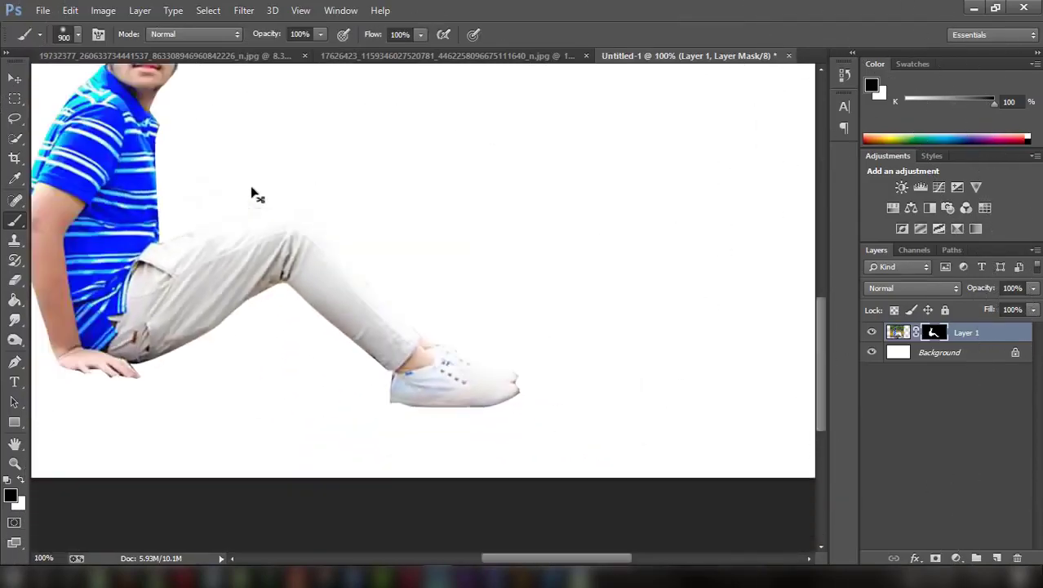
key("ctrl+minus")
key("ctrl+minus")
key("ctrl+minus")
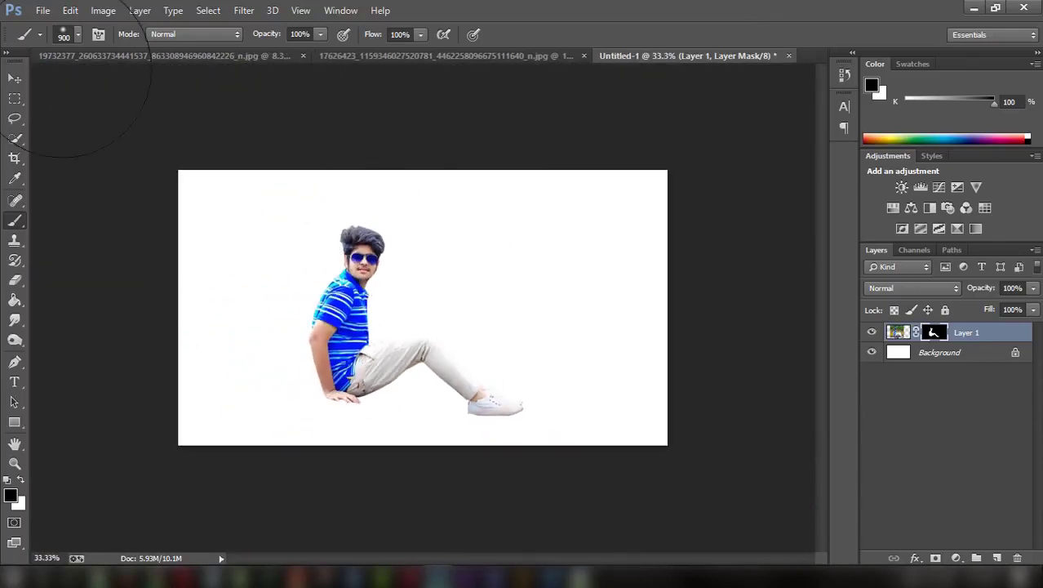
Step: Drag the blurred forest photo into Untitled-1 with the Move tool and position it
left_click(377, 57)
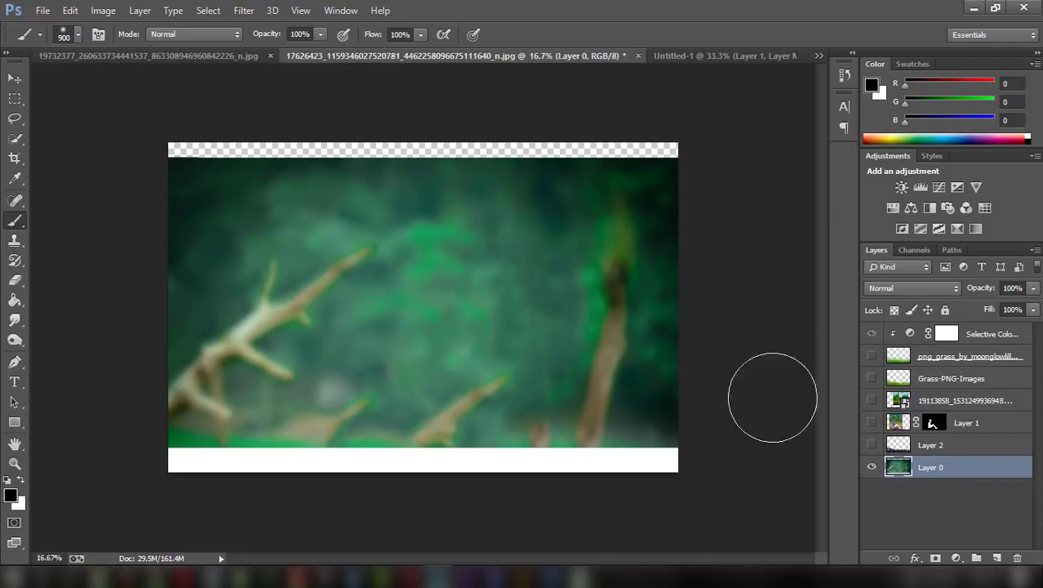
left_click(15, 78)
mouse_move(447, 327)
left_mouse_down()
mouse_move(738, 53)
mouse_move(497, 235)
left_mouse_up()
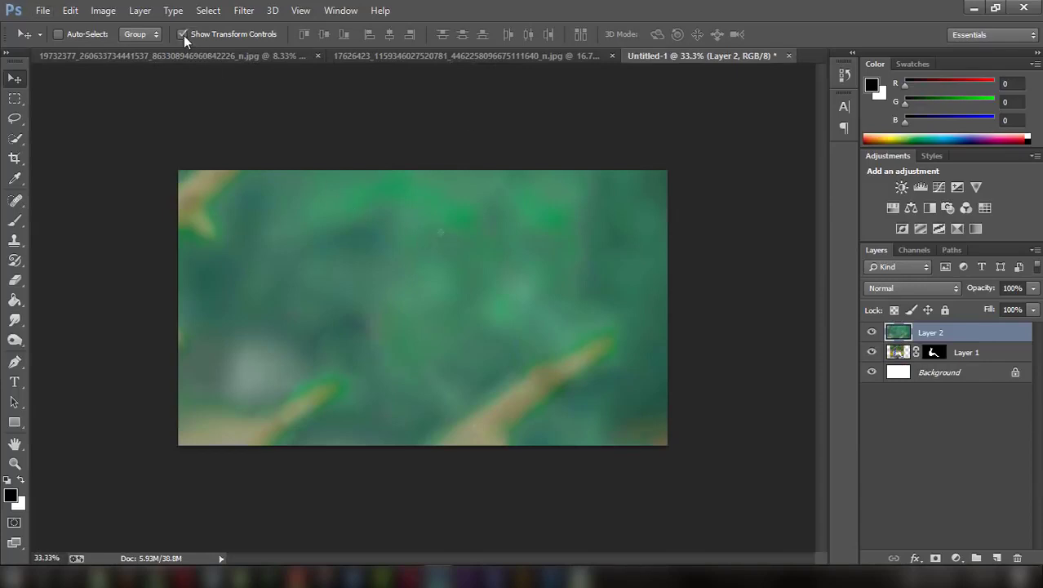
mouse_move(372, 314)
left_mouse_down()
mouse_move(551, 244)
mouse_move(513, 168)
mouse_move(621, 137)
mouse_move(496, 239)
mouse_move(539, 235)
left_mouse_up()
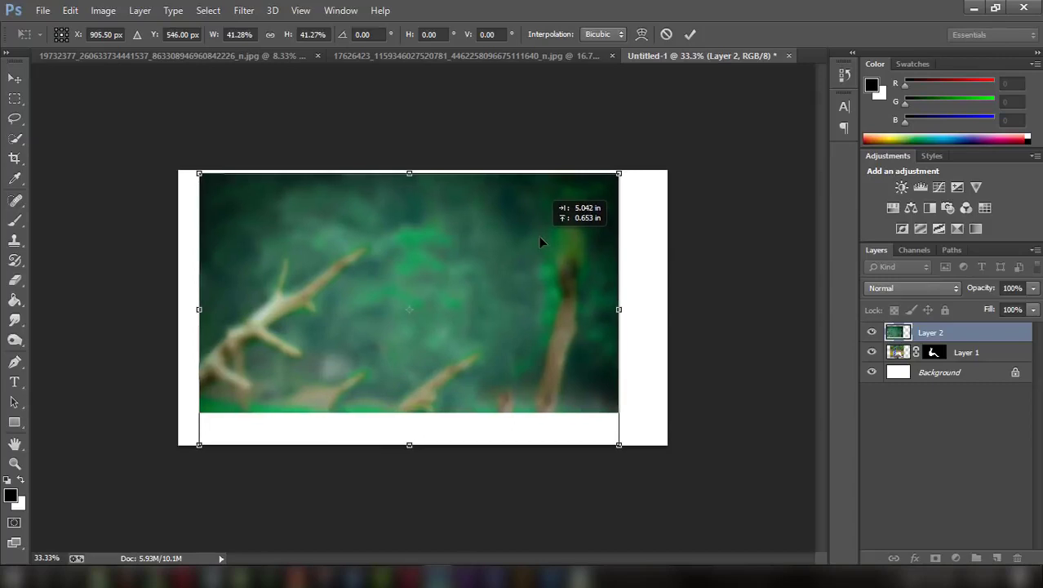
Step: Scale the forest to span the canvas width and move Layer 2 below the boy's layer
left_click_drag(195, 172, 175, 157)
left_click_drag(337, 224, 359, 203)
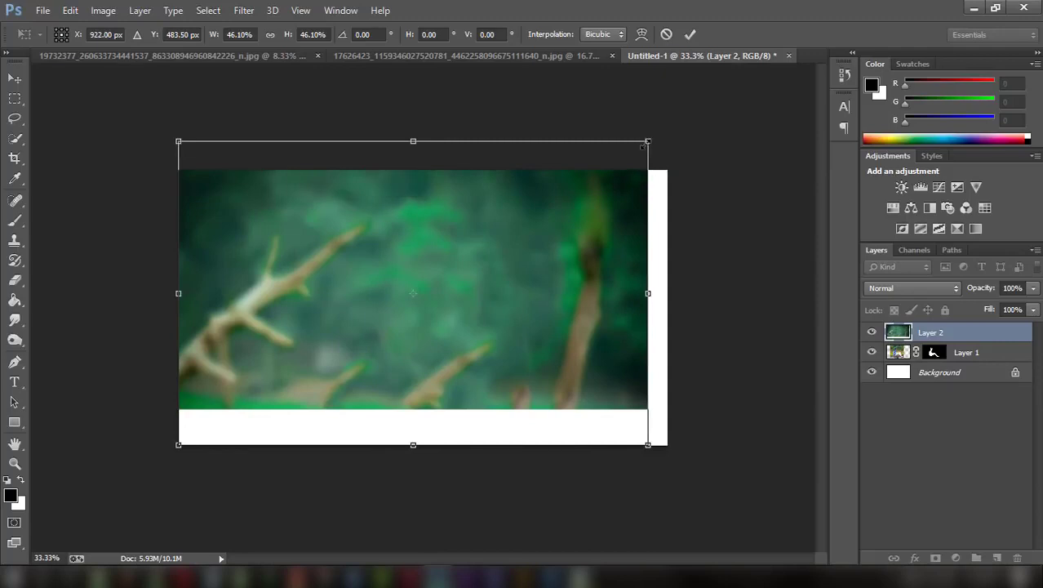
left_click_drag(644, 145, 663, 135)
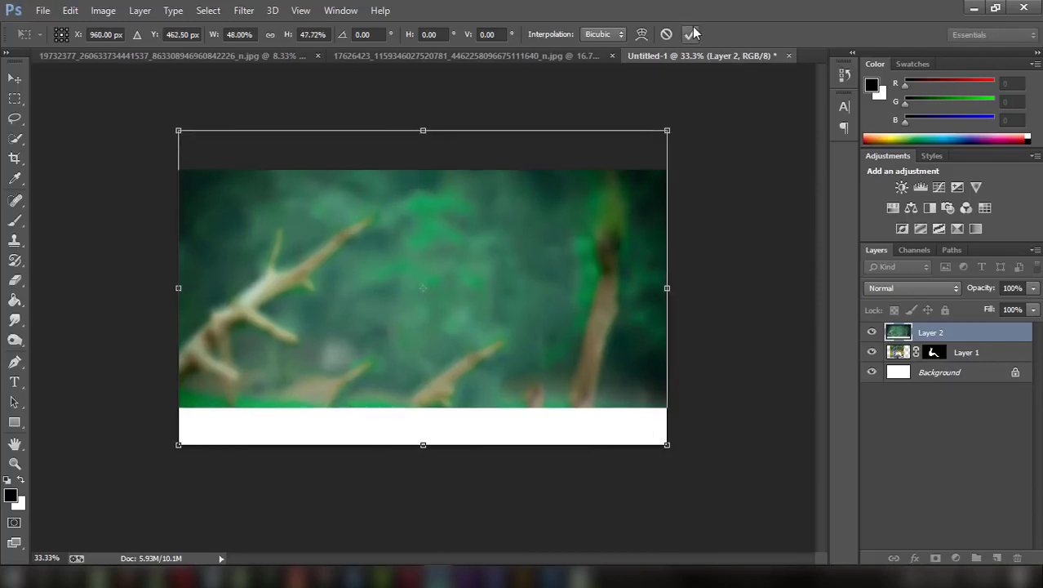
left_click(690, 34)
left_click_drag(942, 336, 959, 353)
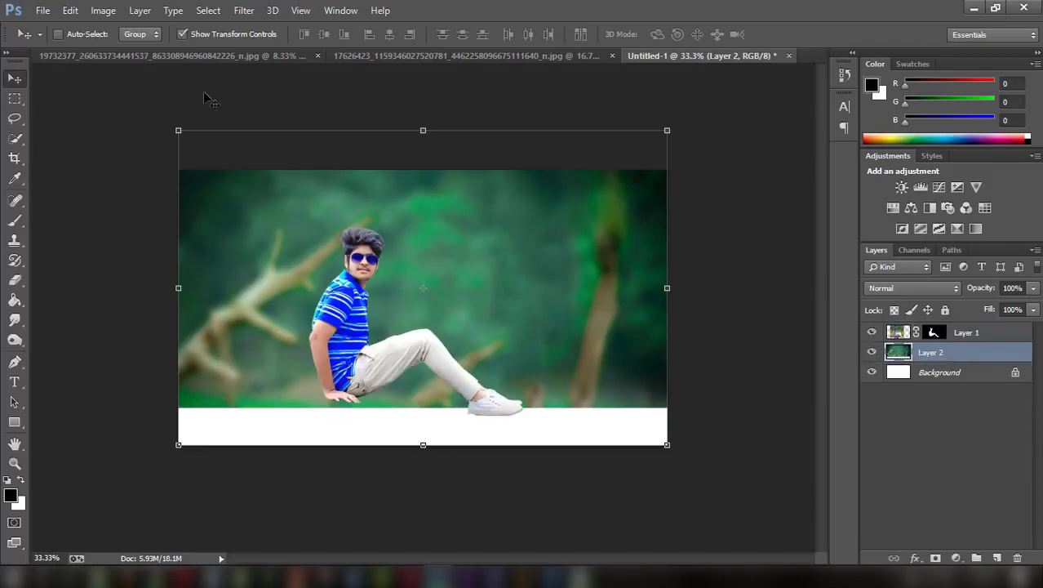
Step: Copy the rocky ground layer from the forest document into the composite
left_click(182, 34)
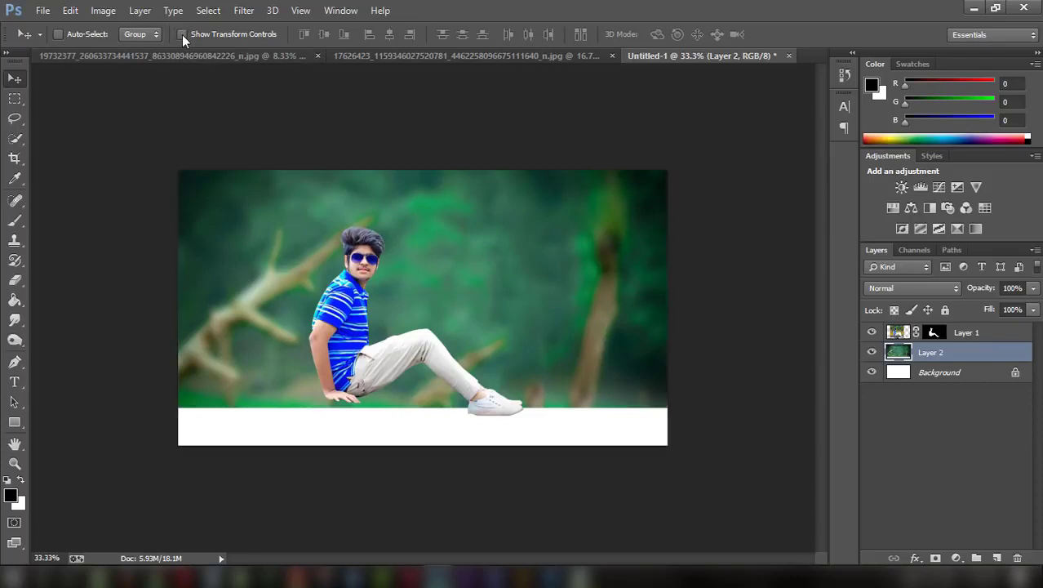
left_click(354, 57)
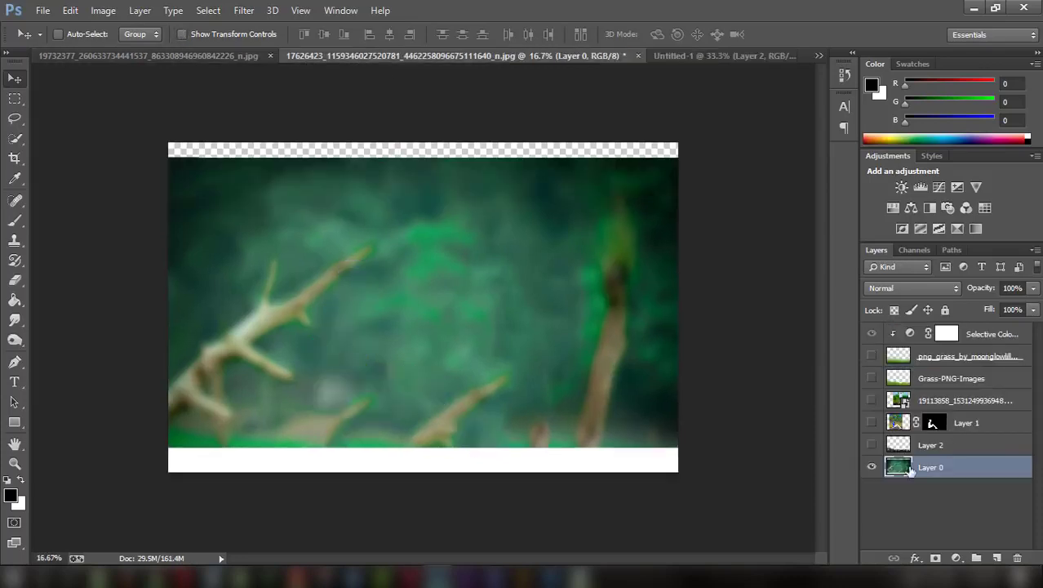
left_click(871, 467)
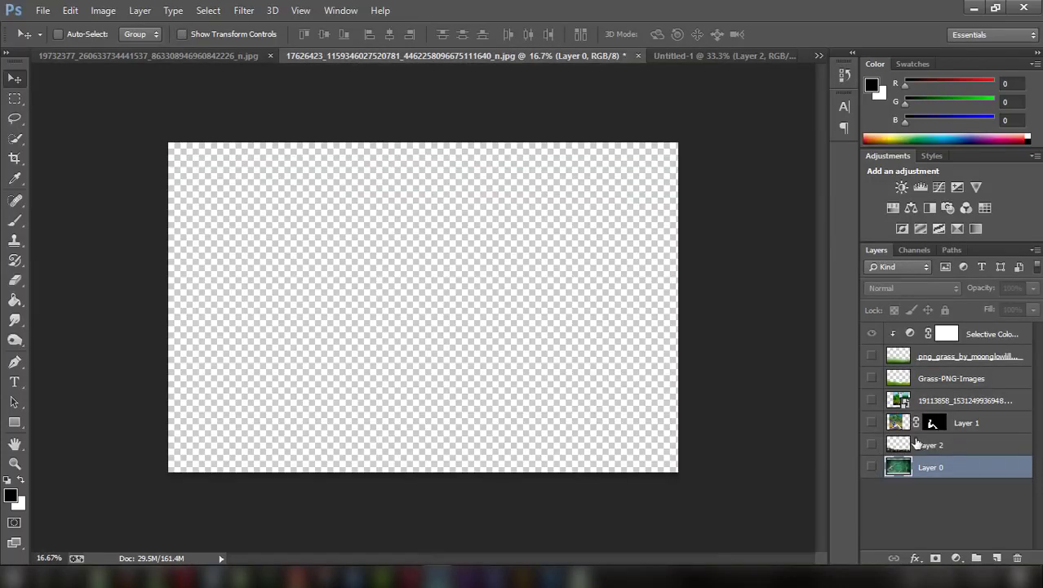
left_click(916, 442)
left_click(870, 444)
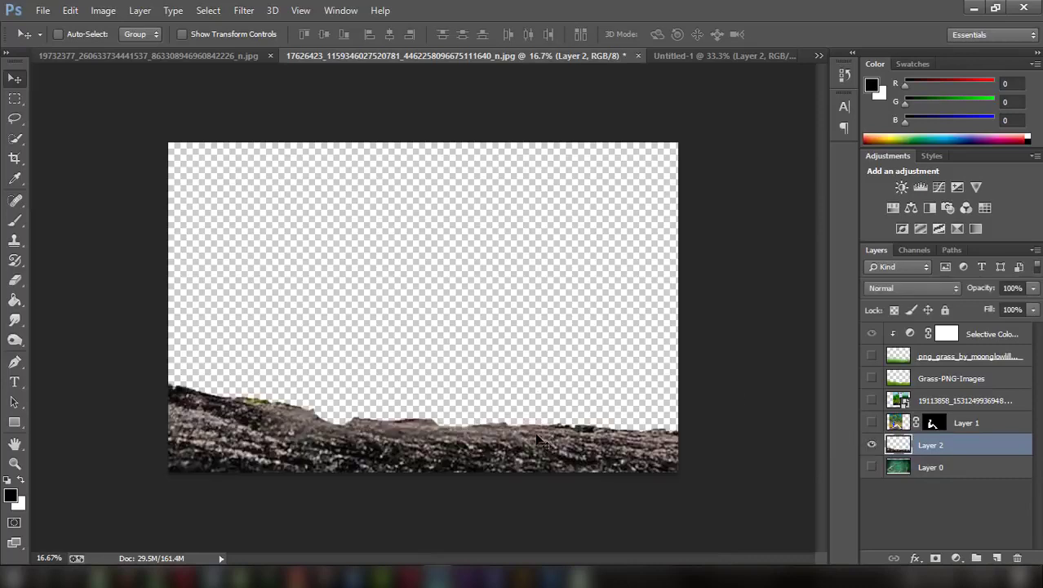
mouse_move(539, 441)
left_mouse_down()
mouse_move(686, 64)
mouse_move(546, 421)
mouse_move(430, 356)
mouse_move(401, 359)
left_mouse_up()
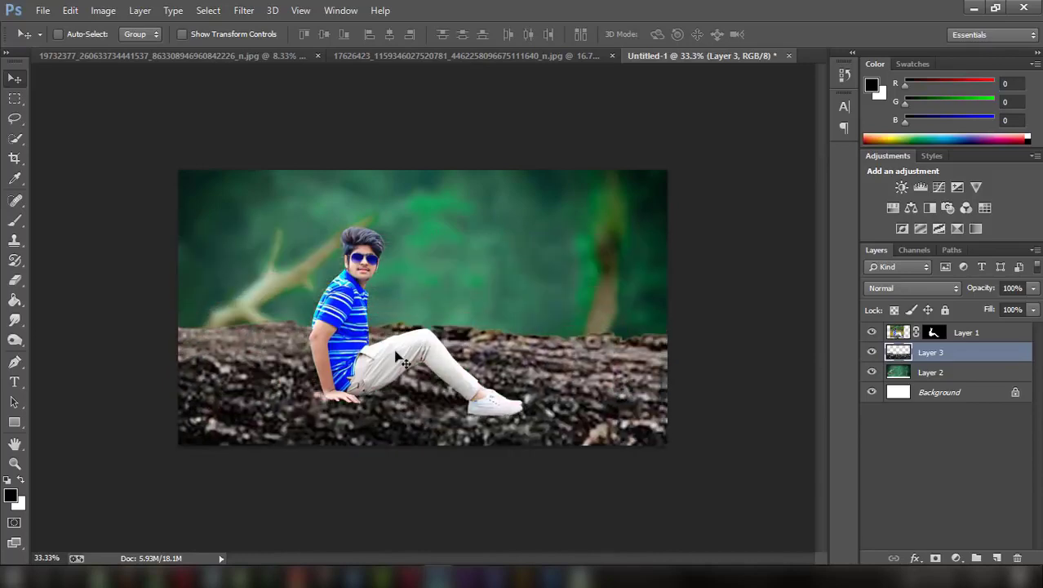
Step: Shrink the ground to stretch along the canvas bottom, then nudge the forest background down
left_click(182, 35)
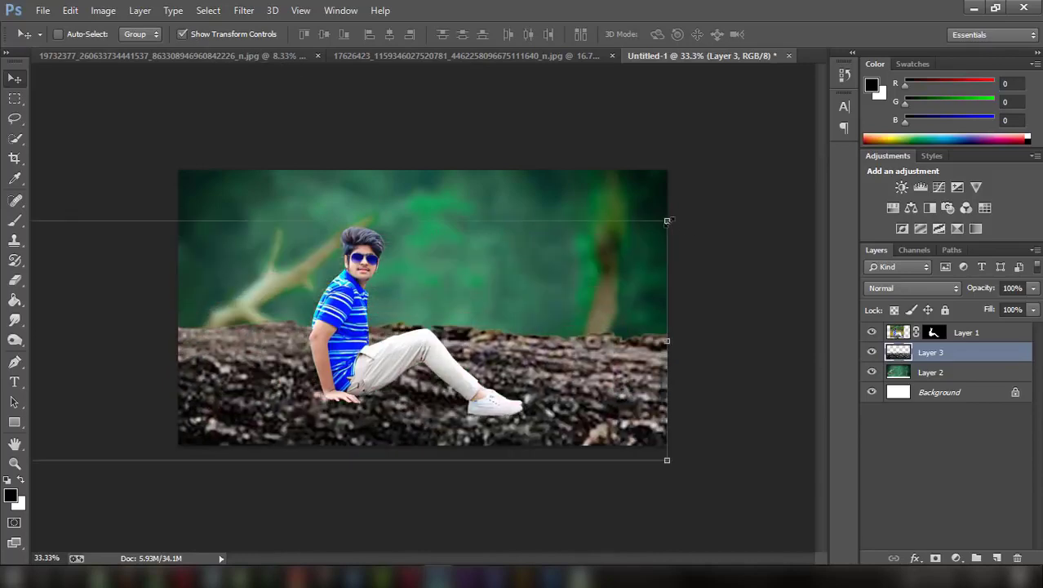
left_click_drag(667, 221, 609, 383)
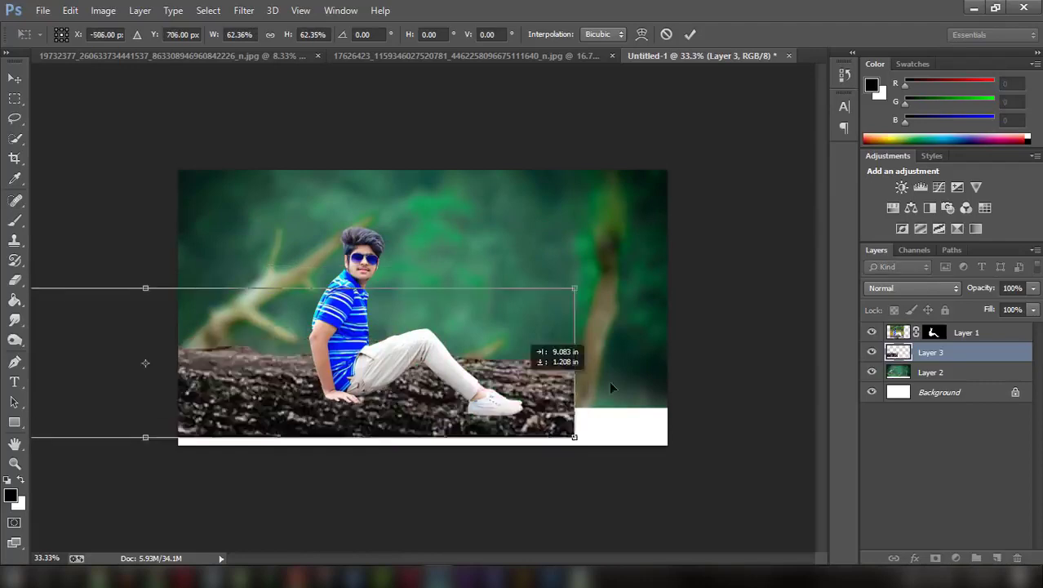
left_click_drag(612, 388, 687, 379)
mouse_move(787, 297)
left_mouse_down()
mouse_move(654, 292)
mouse_move(653, 400)
left_mouse_up()
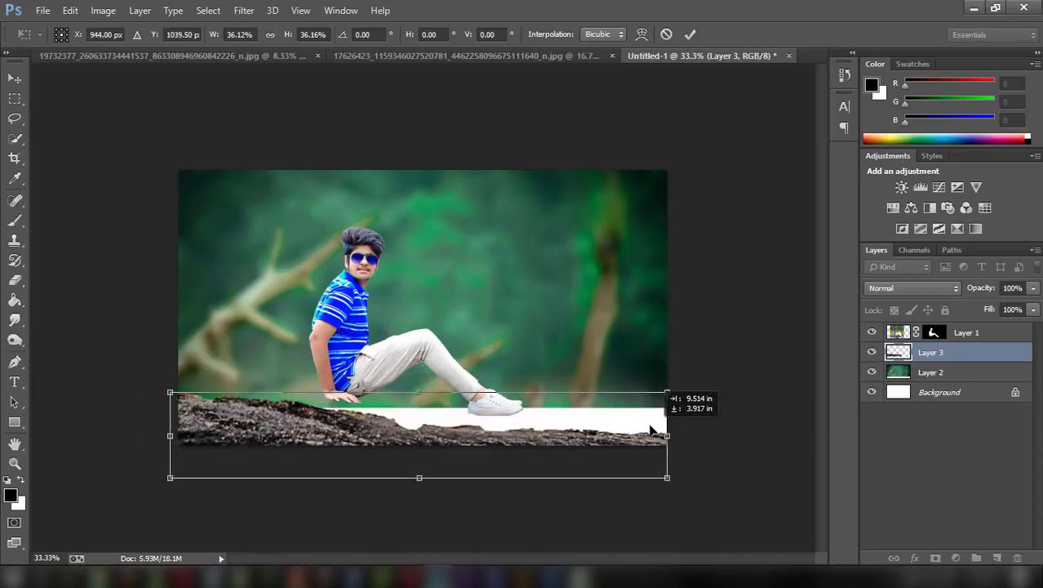
mouse_move(653, 400)
left_mouse_down()
mouse_move(664, 400)
mouse_move(645, 425)
left_mouse_up()
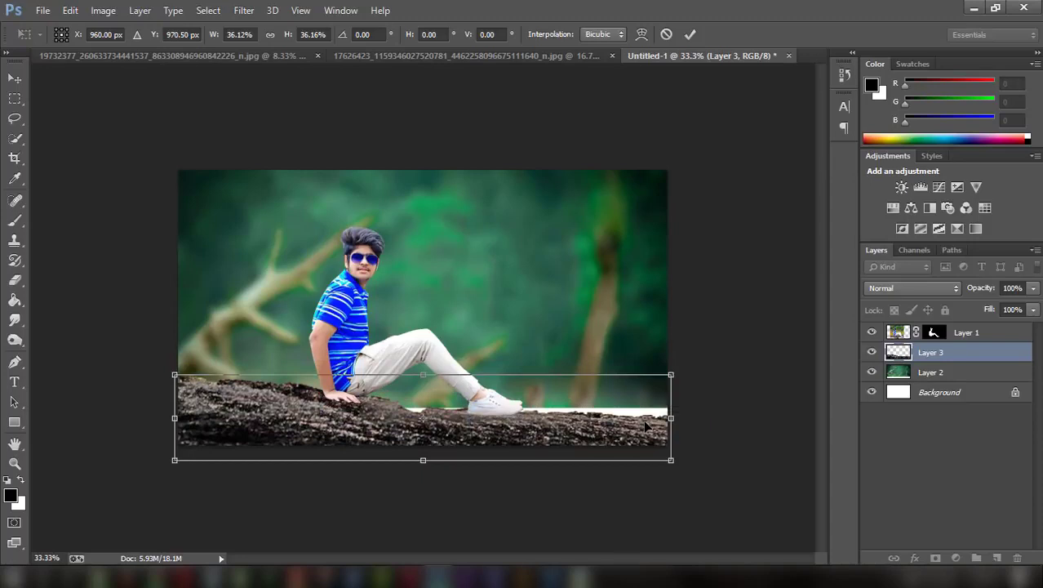
left_click(690, 34)
left_click(971, 373)
left_click_drag(631, 308, 631, 325)
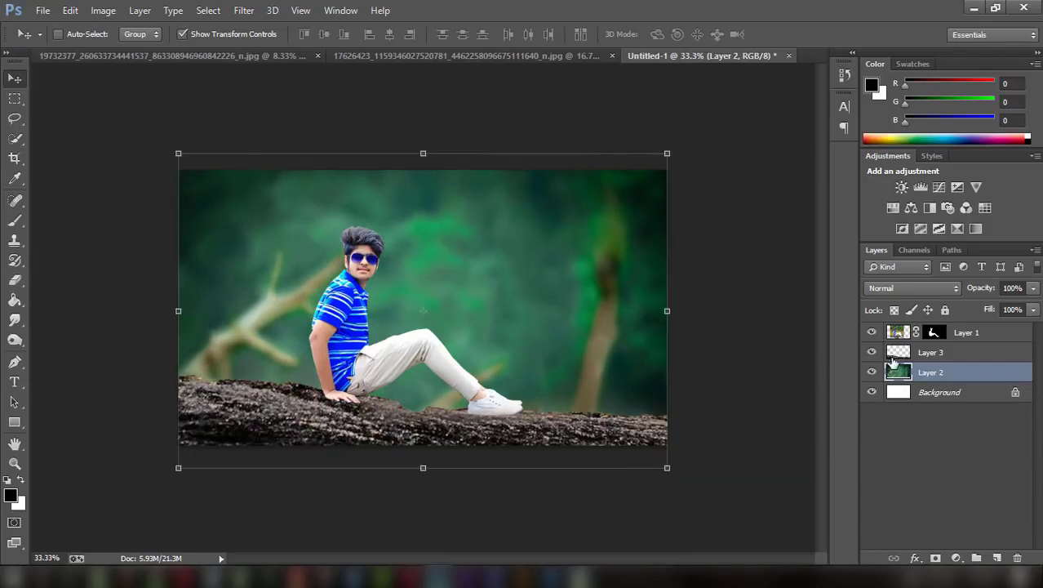
Step: Nudge the ground, then move the boy left and down and enlarge him to about 103%
left_click(892, 359)
left_click_drag(646, 435, 646, 430)
left_click(964, 337)
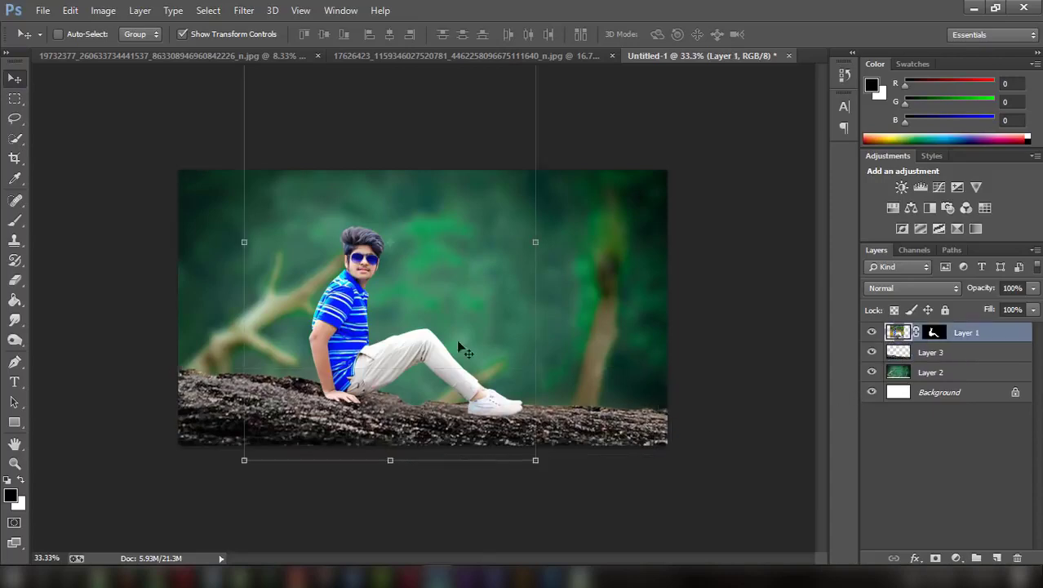
left_click_drag(387, 360, 366, 368)
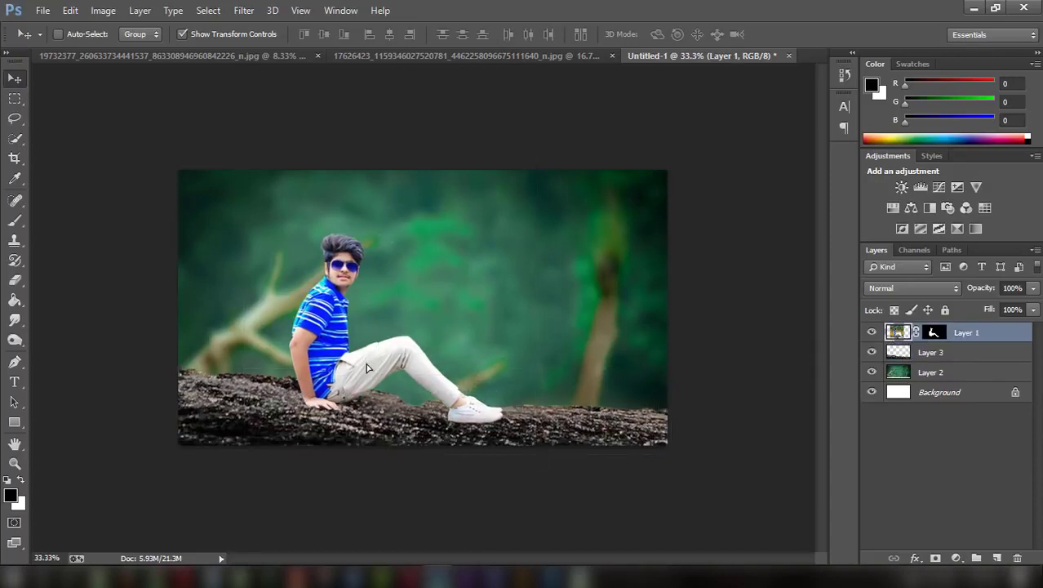
left_click_drag(511, 462, 508, 446)
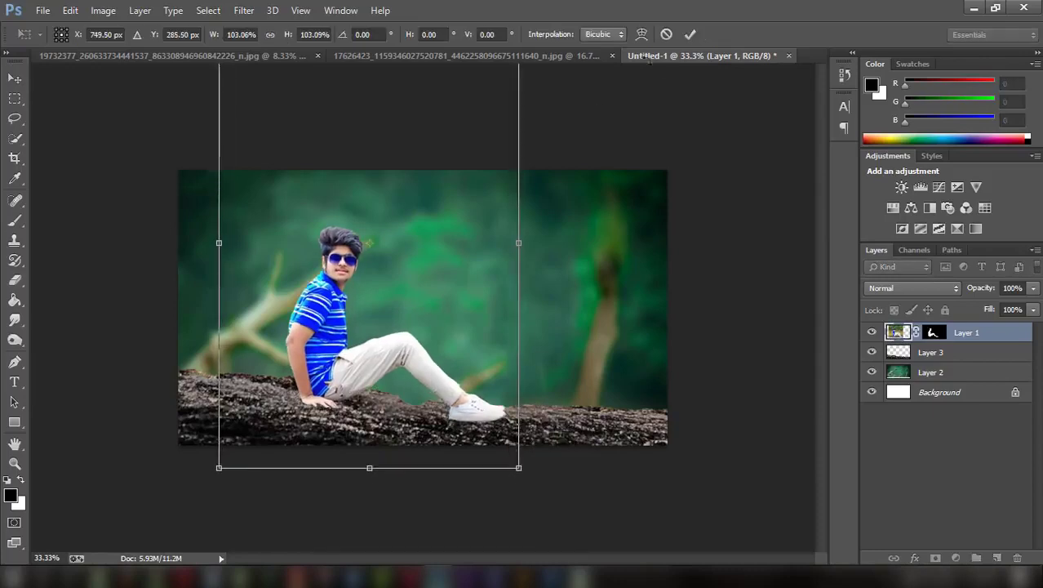
left_click(691, 36)
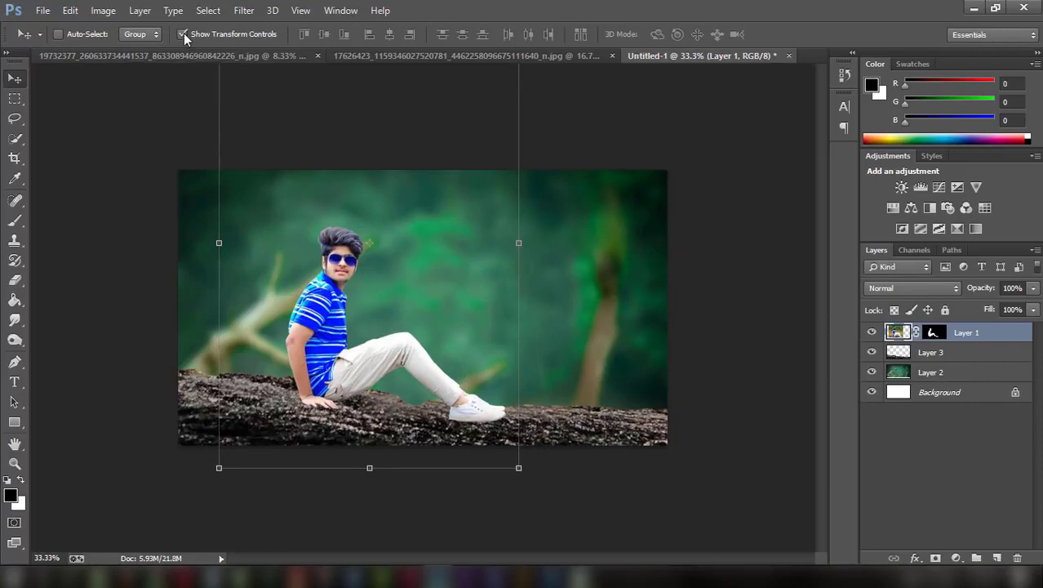
left_click_drag(421, 248, 419, 253)
Step: Apply Brightness/Contrast of -6 brightness and -50 contrast to the rocky ground layer
left_click(922, 350)
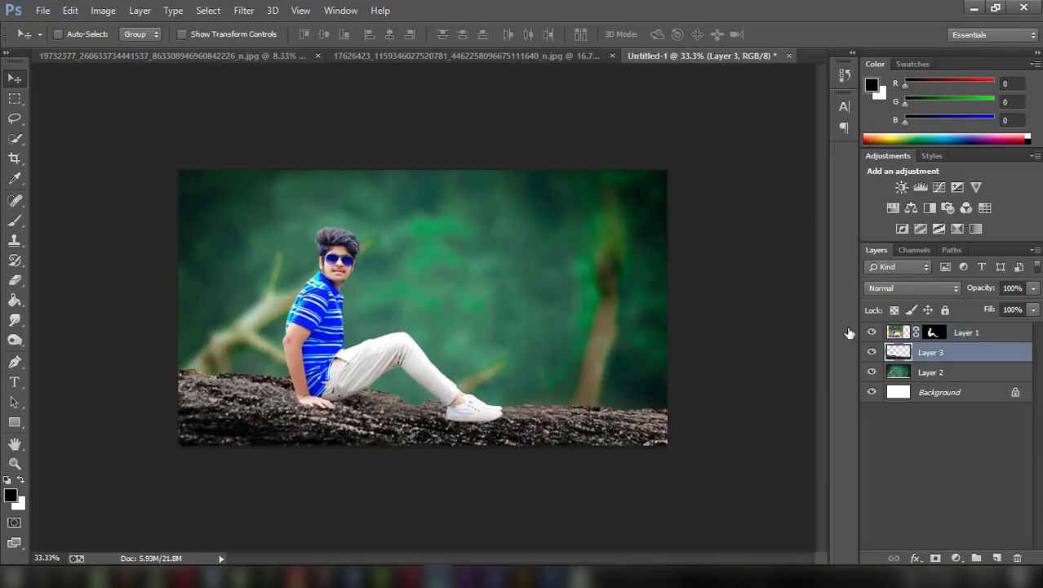
left_click(103, 10)
left_click(314, 49)
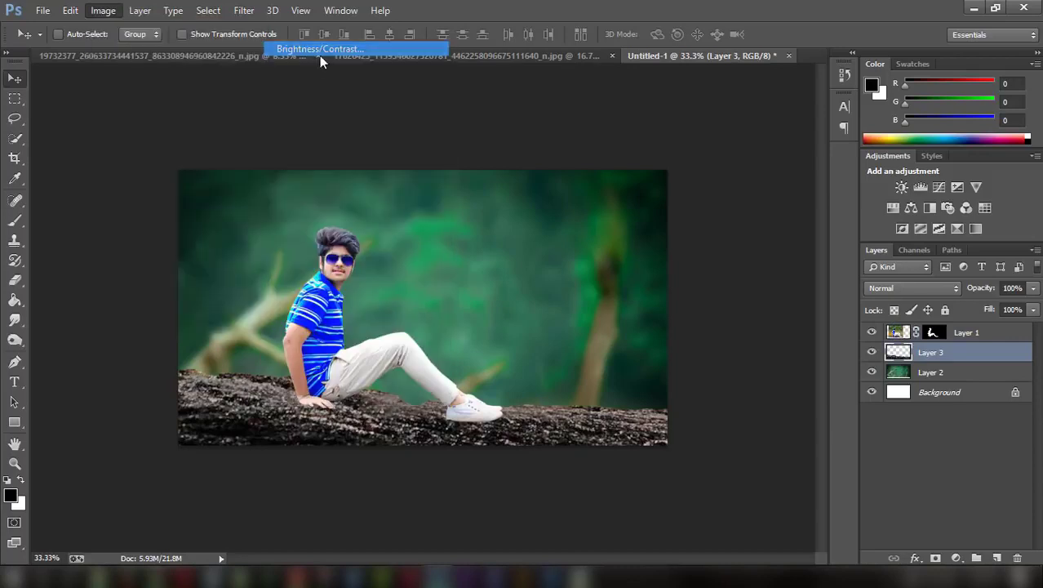
mouse_move(714, 156)
left_mouse_down()
mouse_move(689, 156)
mouse_move(700, 157)
left_mouse_up()
left_click_drag(708, 194, 632, 192)
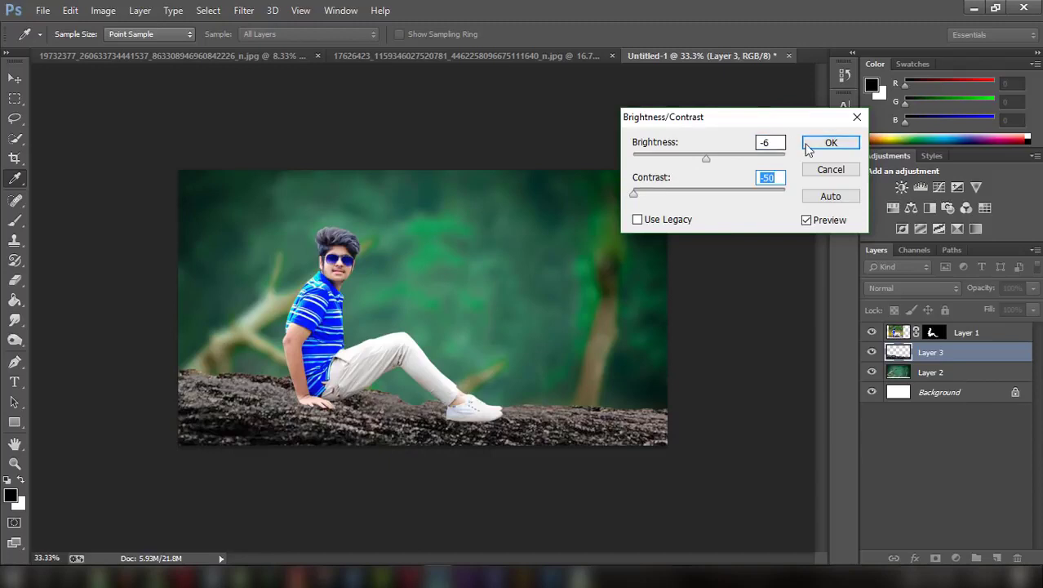
left_click(830, 143)
key("v")
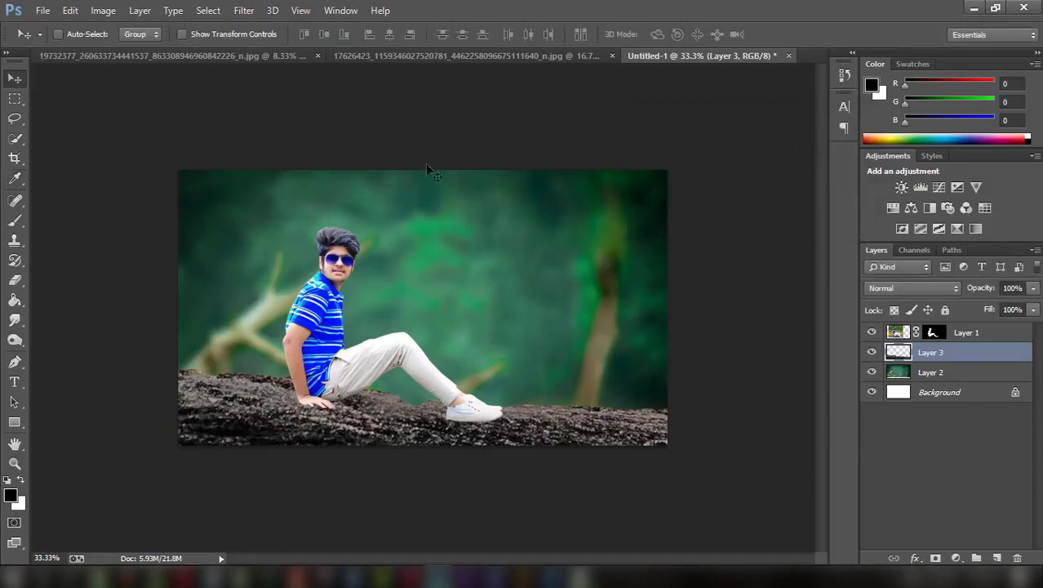
Step: Check the rocky ground source photo and return to the composite document
left_click(425, 55)
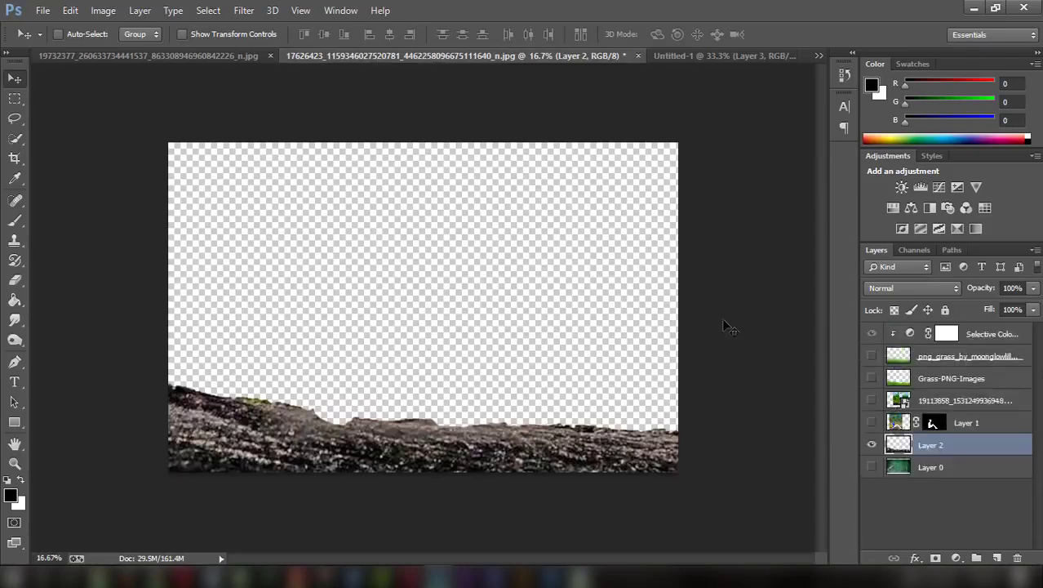
left_click(686, 57)
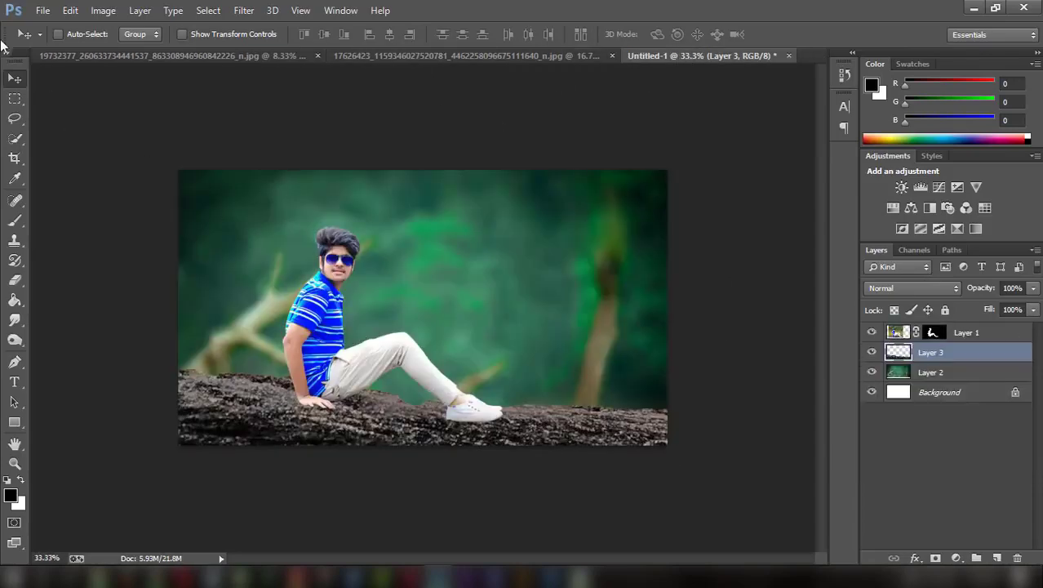
left_click(42, 10)
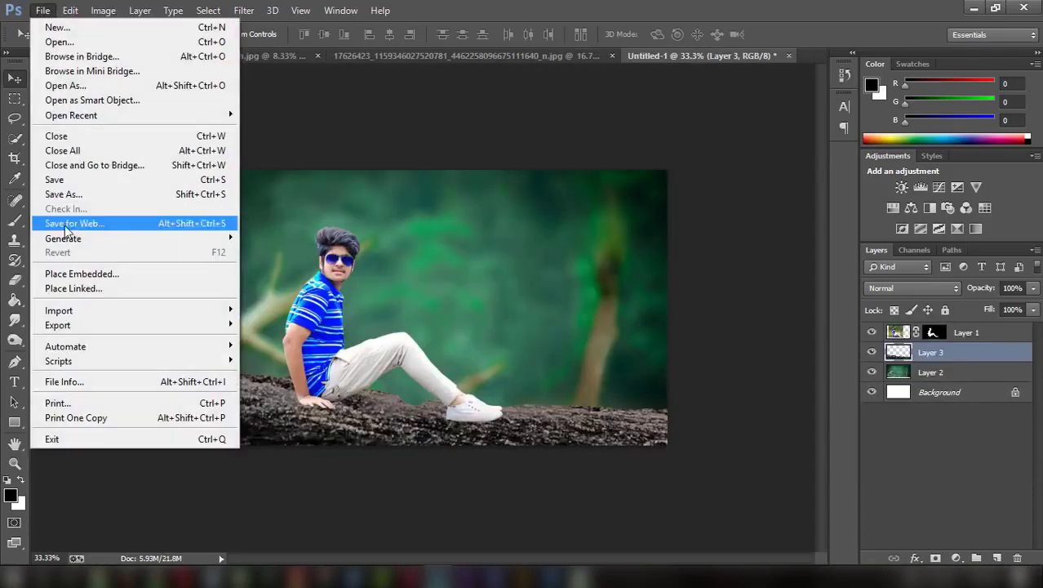
Step: Place Embedded png_grass_by_moonglowlilly-d5z1o5t from STOCK (E:) after searching for 'grass'
left_click(82, 274)
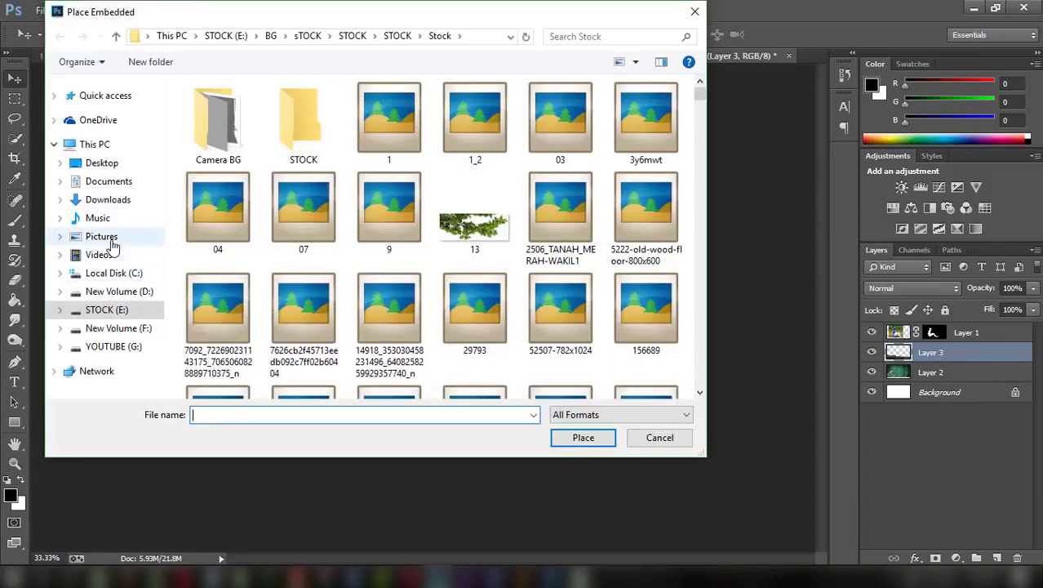
left_click(108, 311)
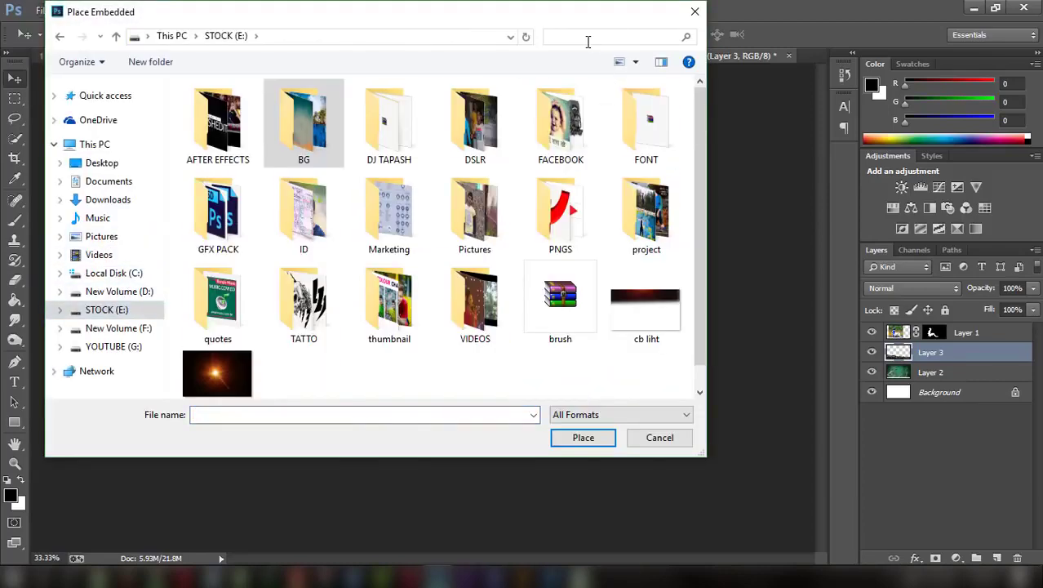
left_click(587, 39)
left_click(589, 57)
type("grass")
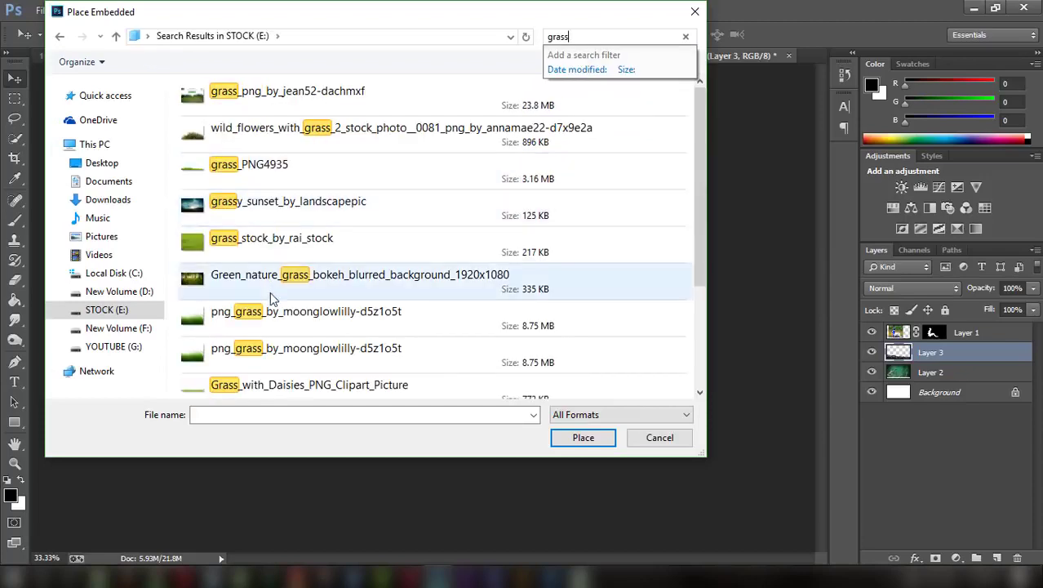
scroll(275, 269, "down", 3)
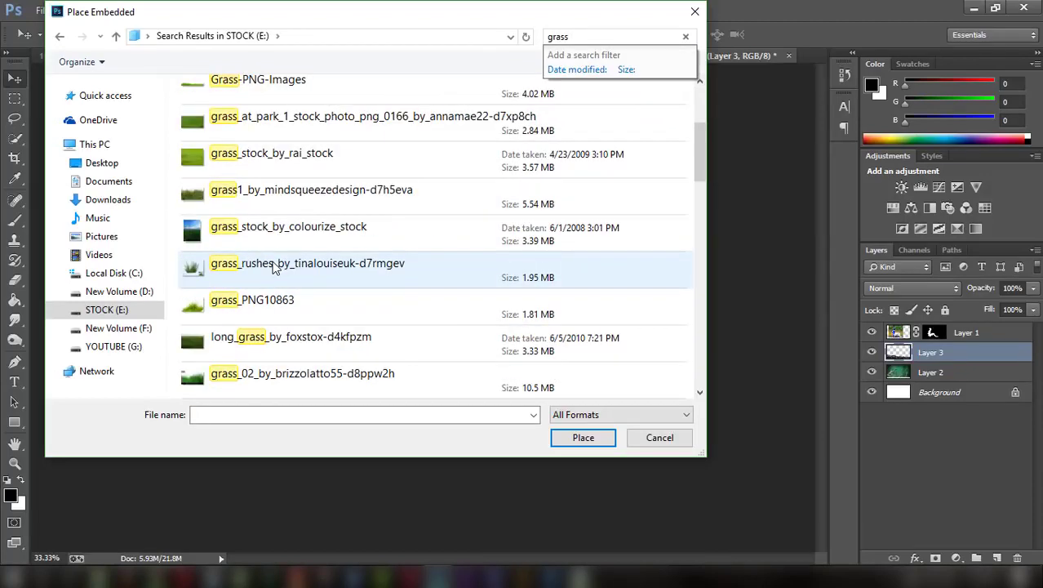
scroll(275, 269, "down", 5)
scroll(275, 339, "down", 2)
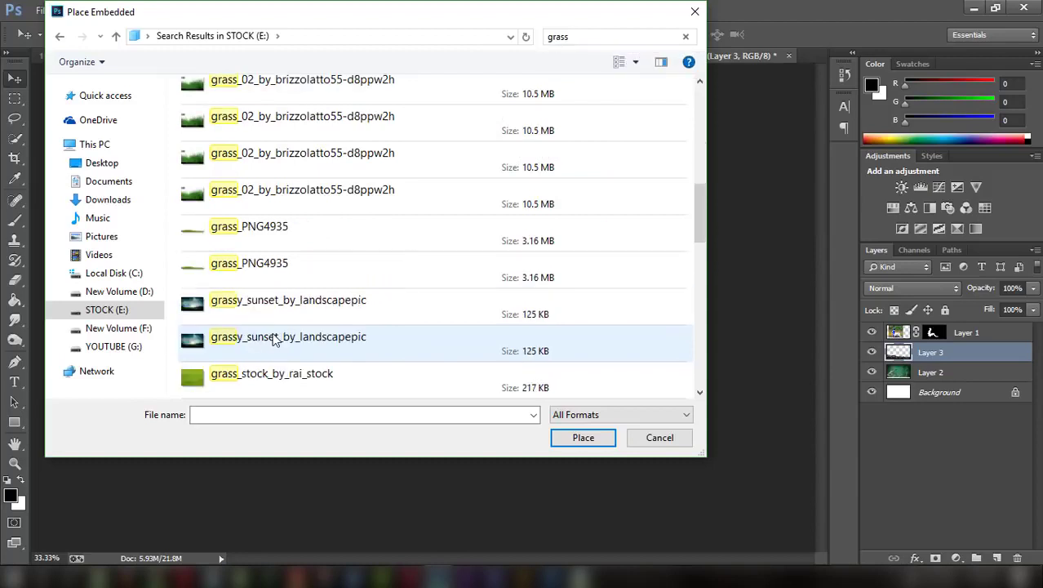
scroll(275, 339, "down", 1)
scroll(275, 338, "down", 2)
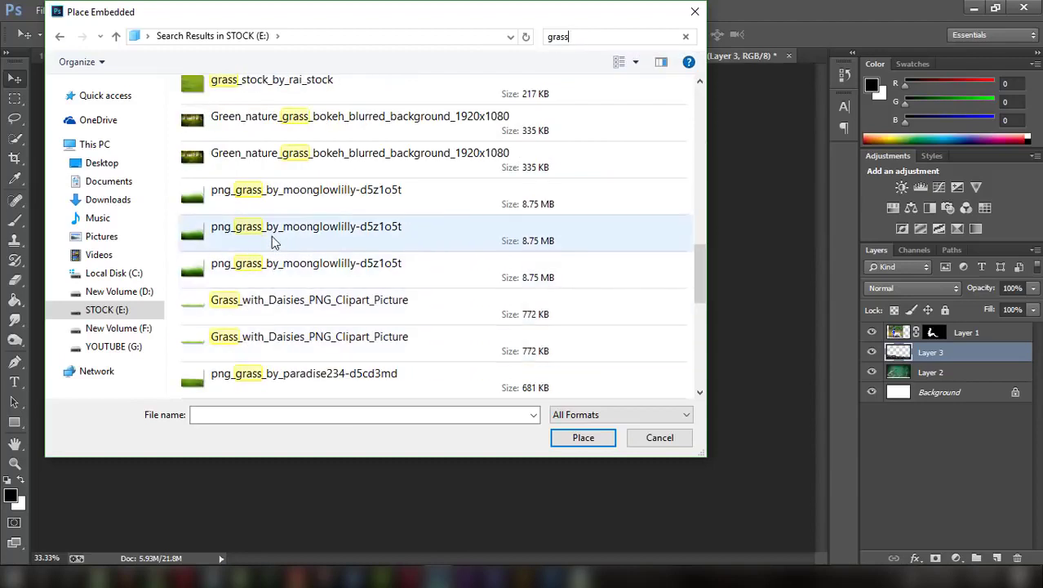
left_click(273, 229)
left_click(277, 192)
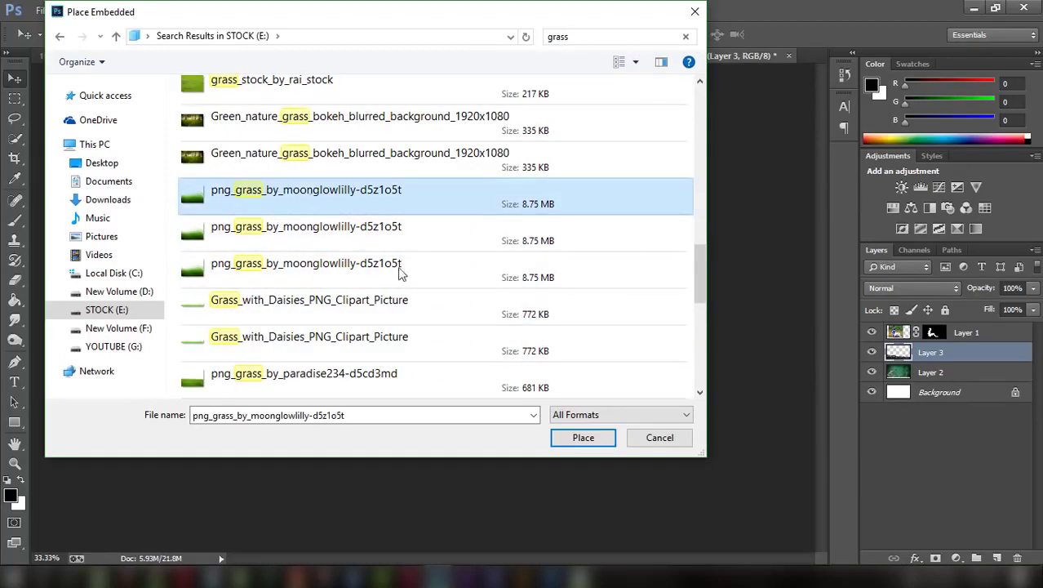
left_click(582, 435)
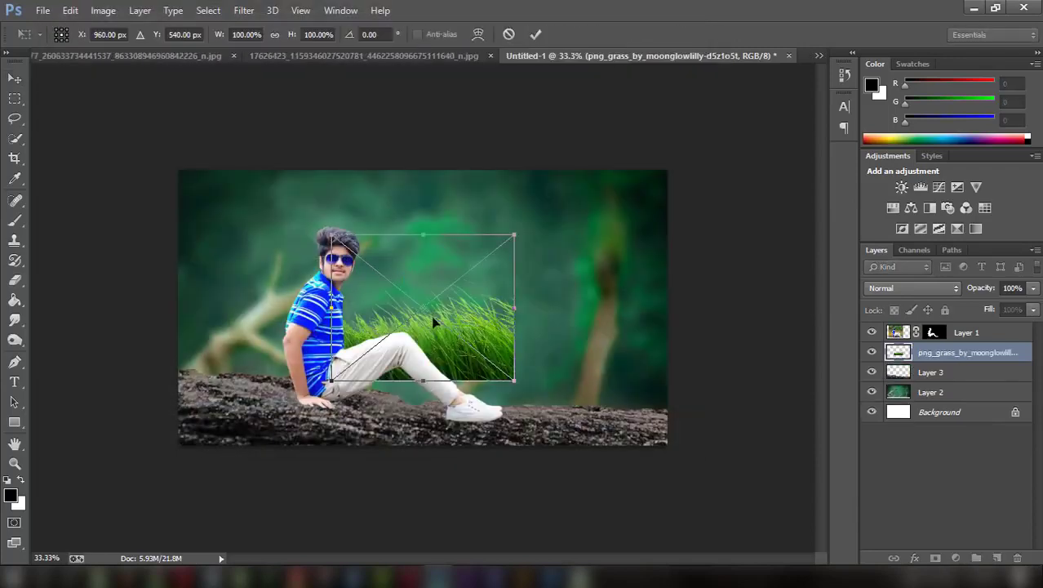
Step: Commit the placed grass, reorder it in the layer stack, and rasterize it
right_click(497, 280)
left_click(510, 291)
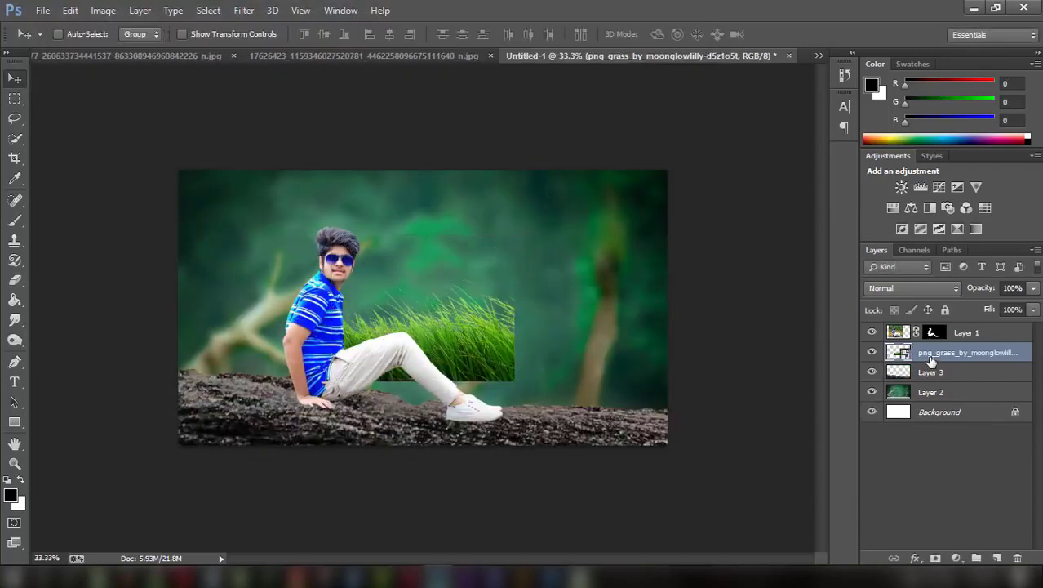
left_click_drag(923, 353, 952, 341)
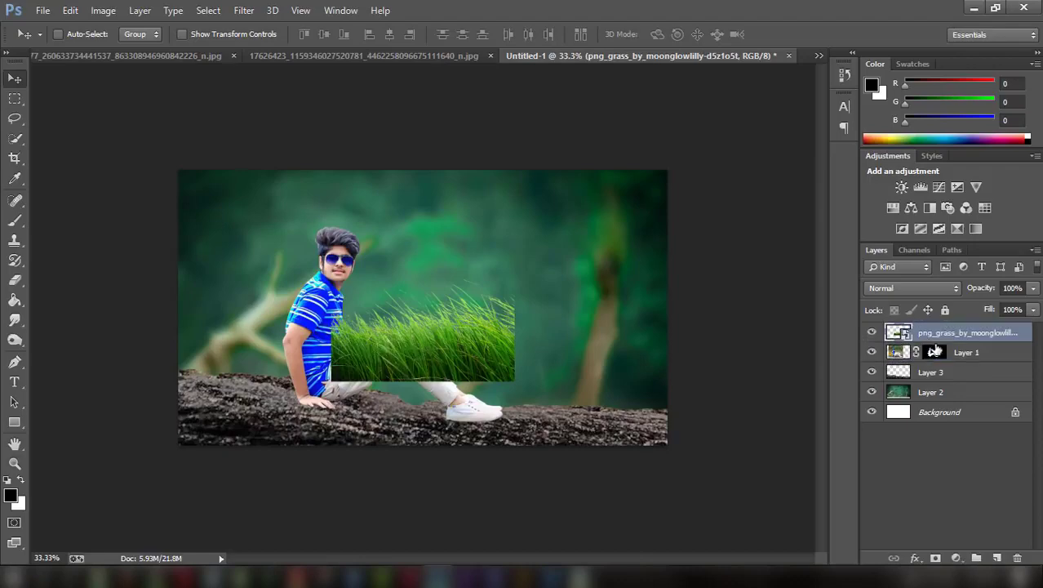
right_click(951, 343)
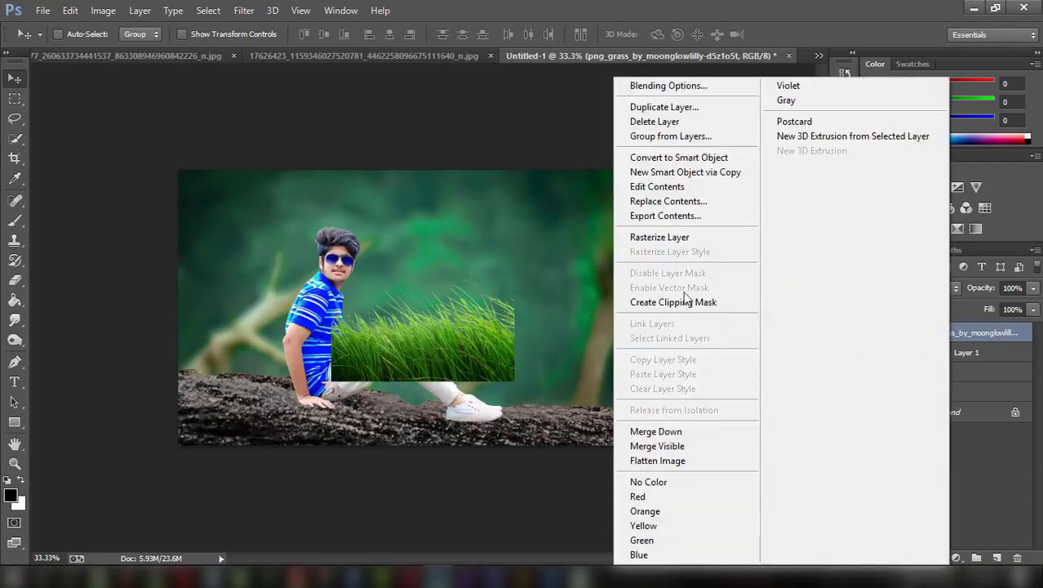
left_click(678, 239)
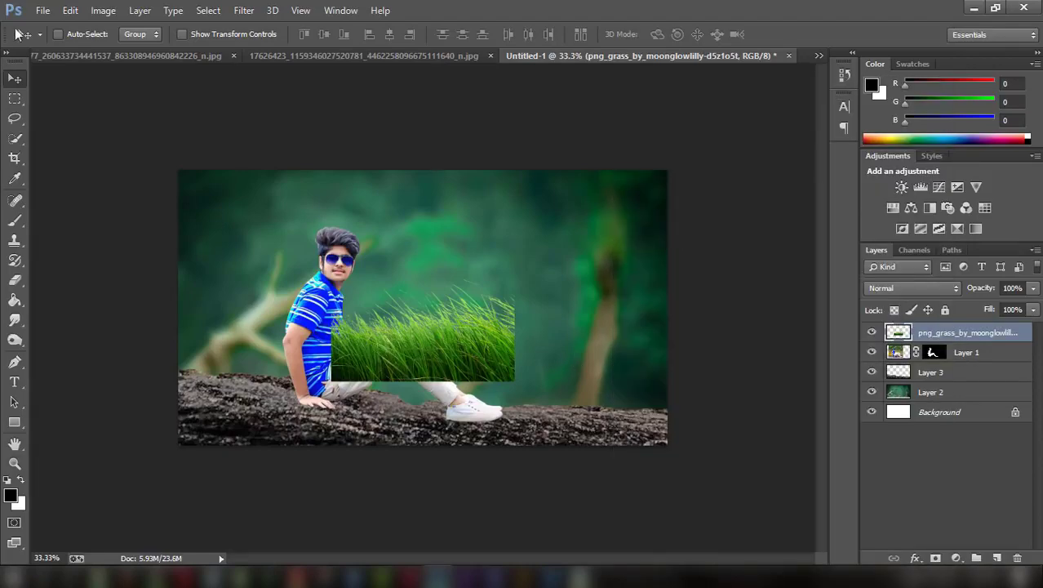
Step: Flip the grass horizontally and scale it to 268.89% by 222.56% across the canvas bottom
left_click(181, 34)
left_click_drag(432, 342, 278, 397)
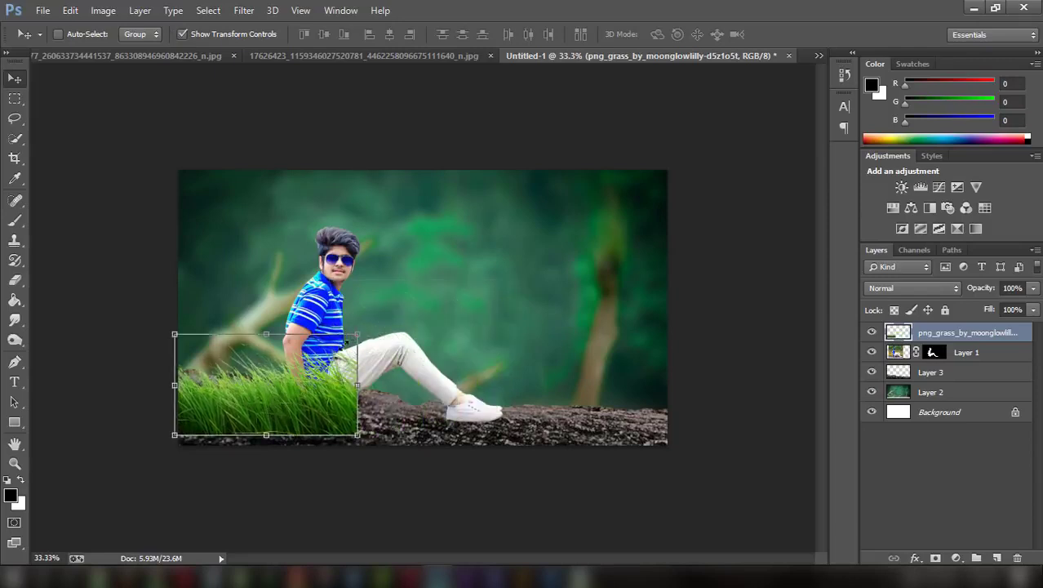
right_click(368, 355)
left_click(396, 318)
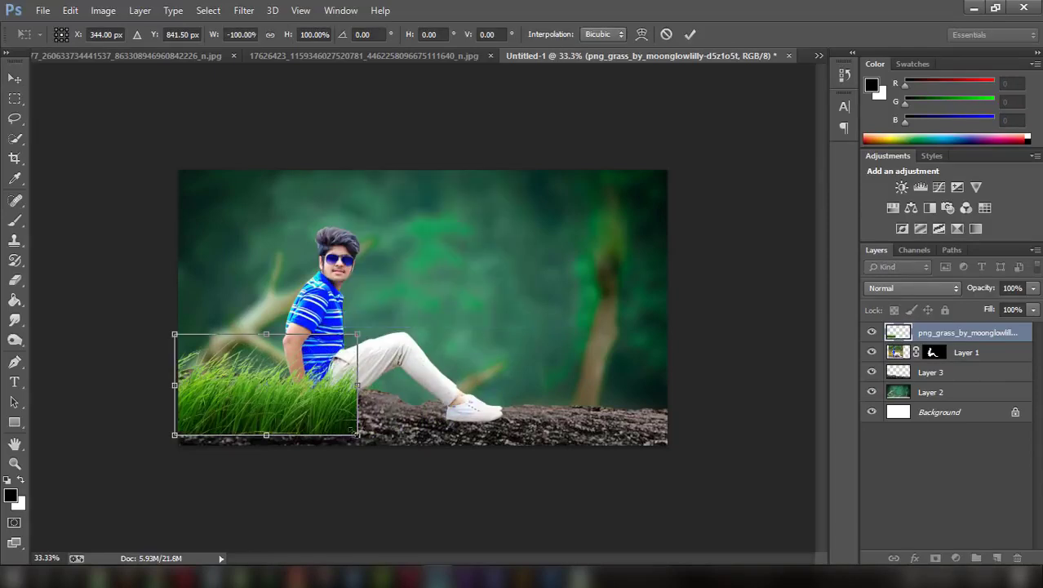
left_click_drag(357, 434, 541, 501)
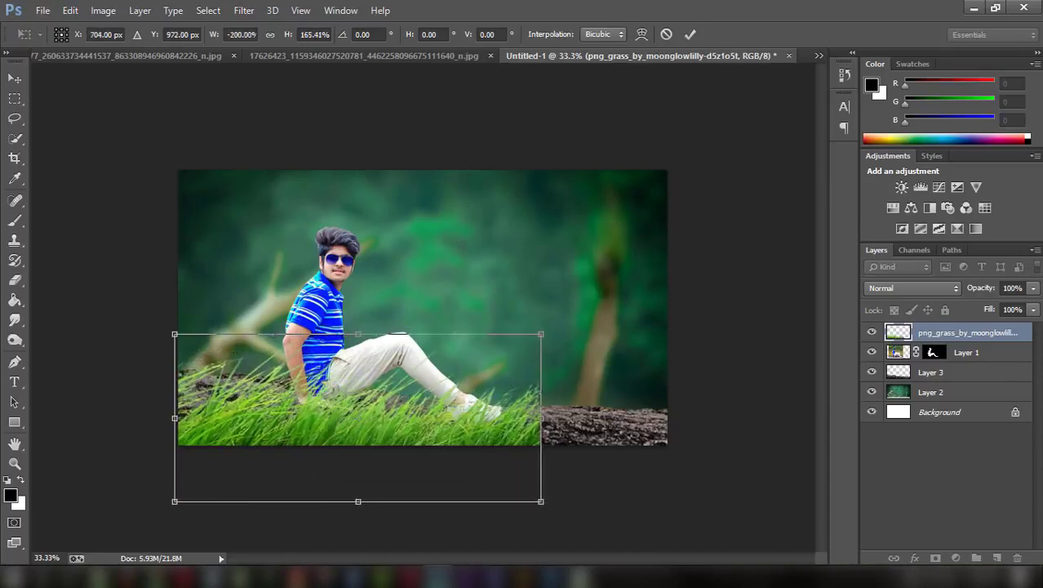
mouse_move(535, 336)
left_mouse_down()
mouse_move(657, 280)
mouse_move(604, 347)
mouse_move(620, 329)
left_mouse_up()
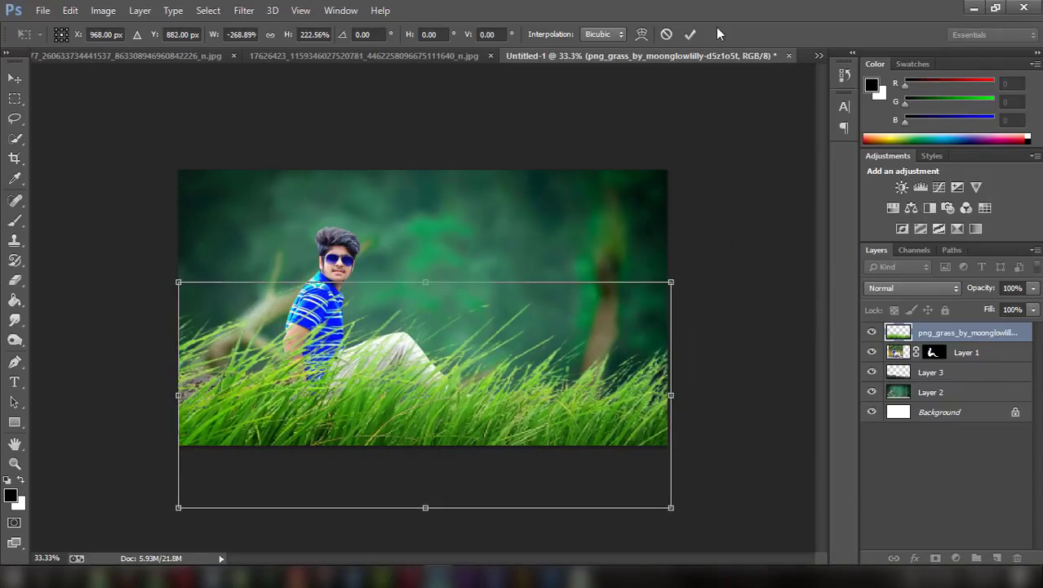
left_click(690, 34)
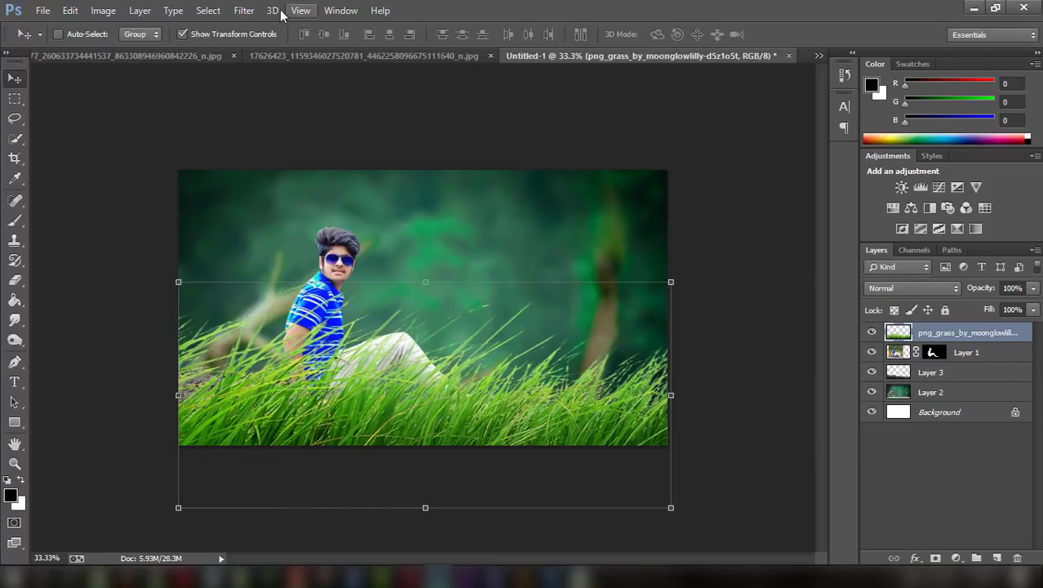
Step: Apply a Gaussian Blur of radius 30.5 pixels to the grass layer
left_click(243, 11)
mouse_move(252, 178)
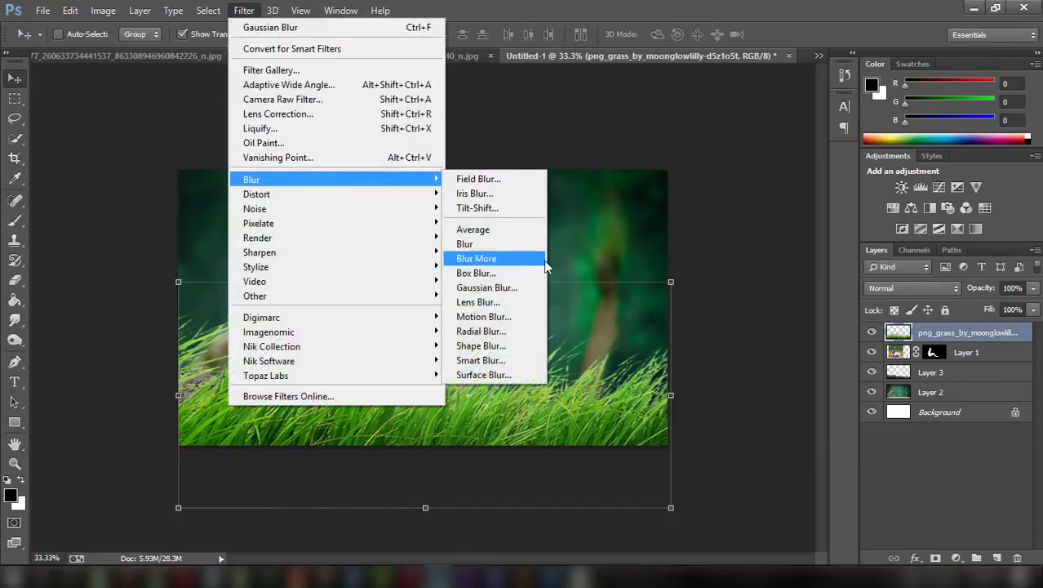
left_click(540, 286)
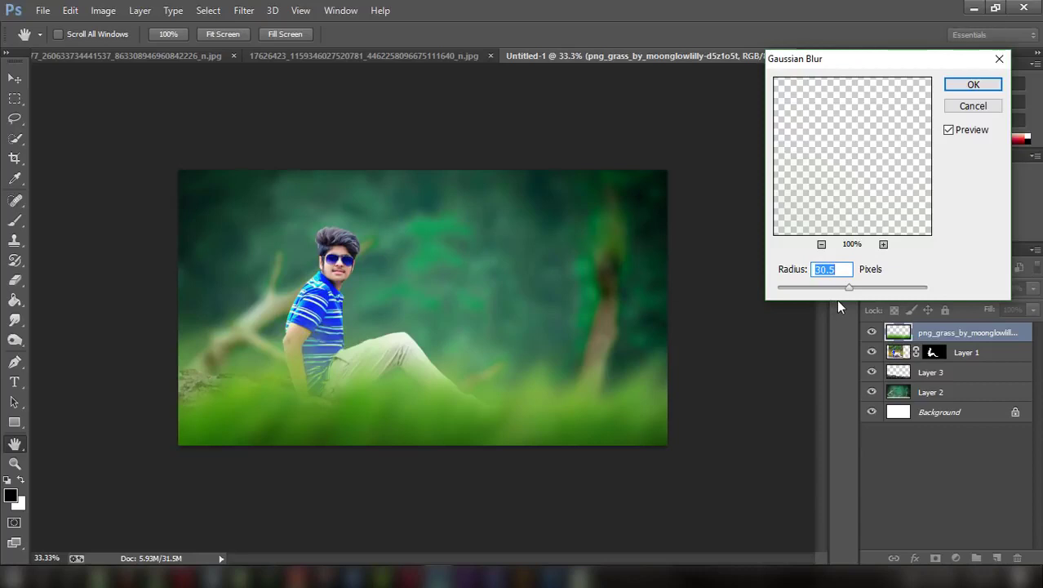
left_click(971, 84)
Step: Widen the blurred grass to 108.68% and nudge it up to cover the bottom edge
left_click_drag(591, 386, 549, 389)
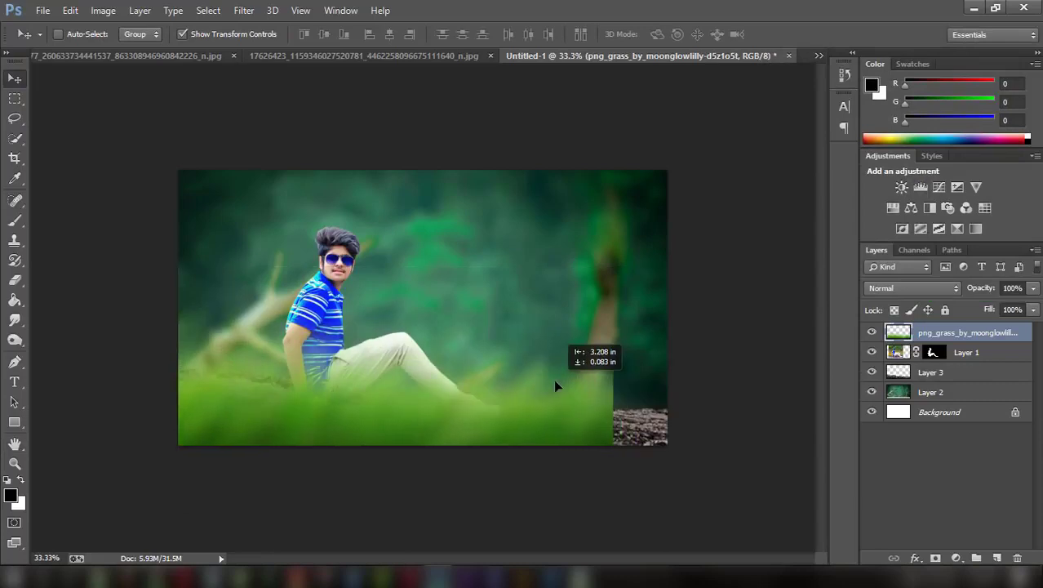
mouse_move(645, 381)
left_mouse_down()
mouse_move(667, 387)
mouse_move(628, 401)
mouse_move(629, 414)
left_mouse_up()
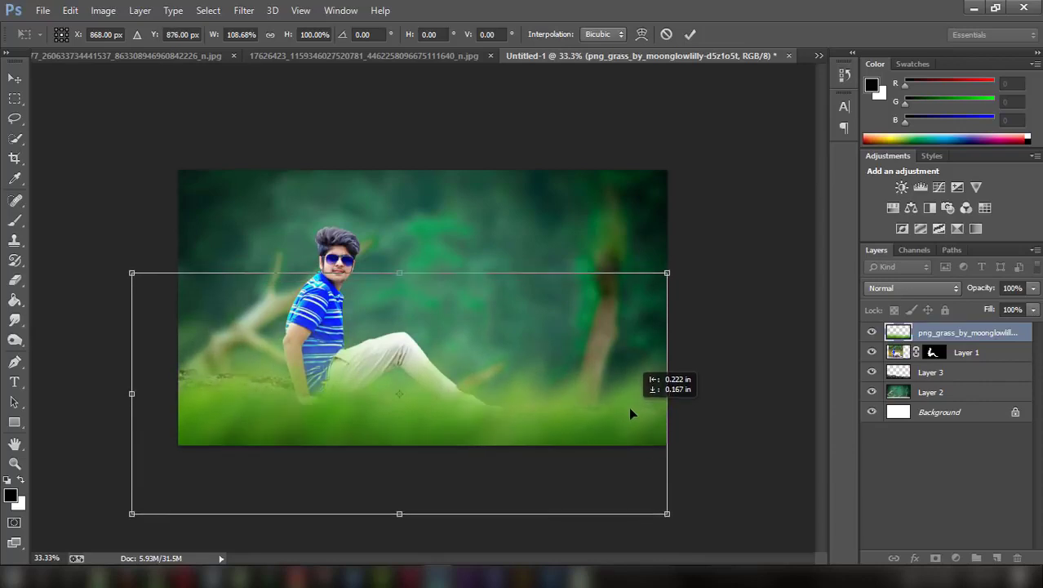
left_click_drag(629, 414, 630, 399)
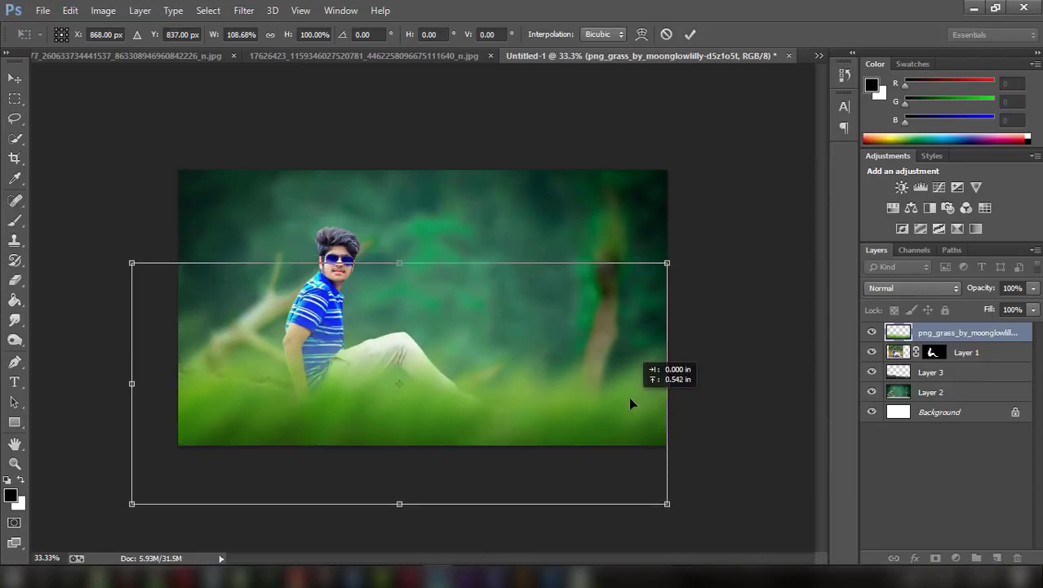
left_click(688, 35)
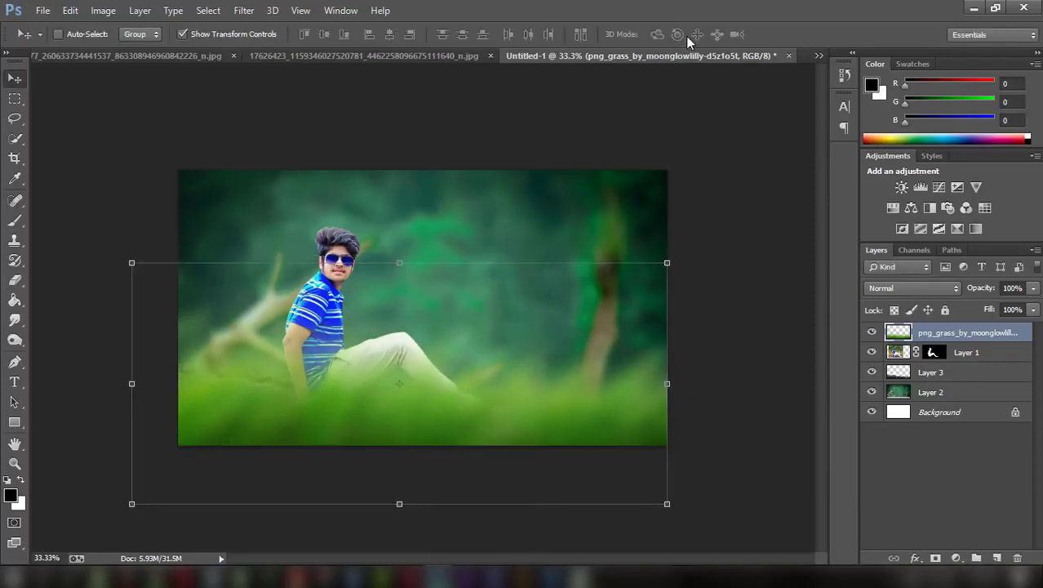
Step: Bring the Grass-PNG-Images layer into Untitled-1 and place it below png_grass
left_click(183, 34)
left_click(299, 59)
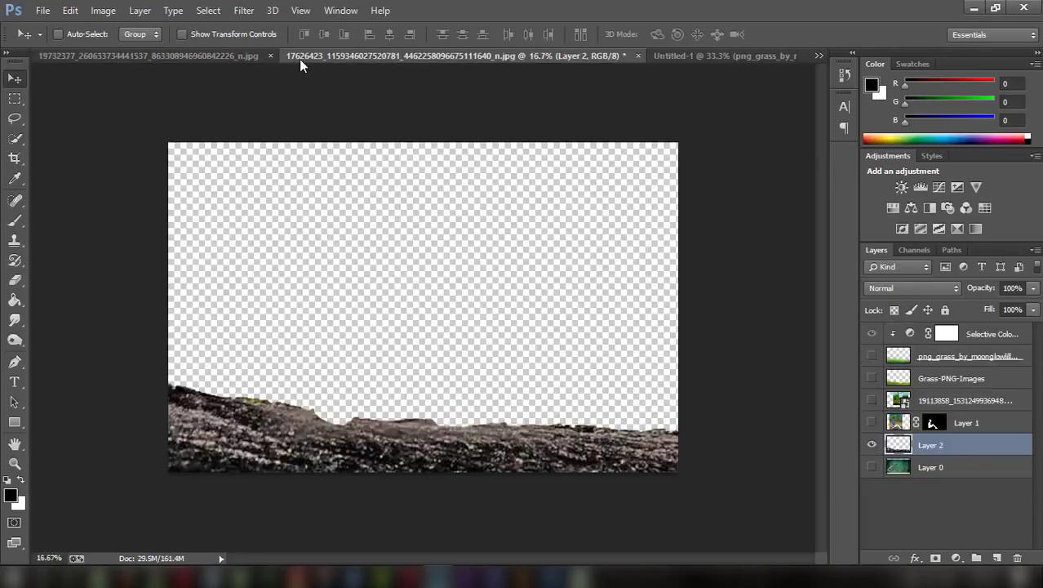
left_click(930, 378)
left_click(872, 378)
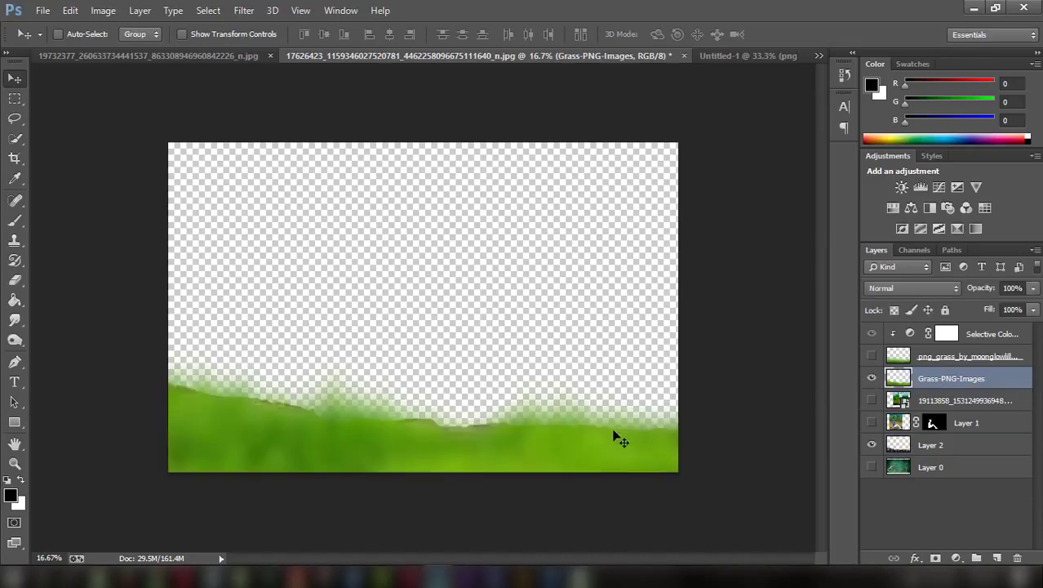
left_click_drag(618, 439, 634, 249)
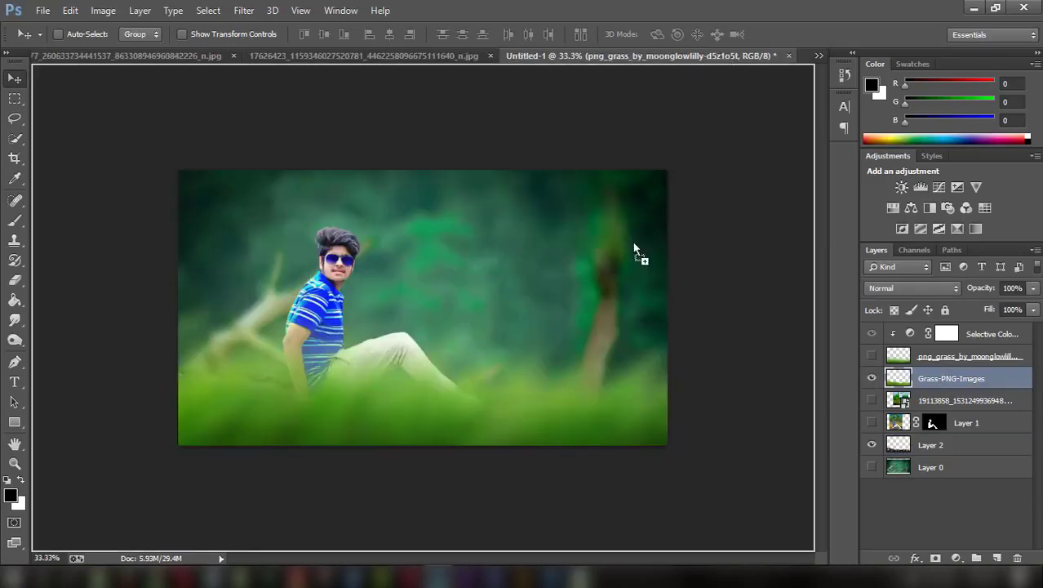
mouse_move(542, 392)
left_mouse_down()
mouse_move(548, 429)
mouse_move(559, 425)
left_mouse_up()
left_click_drag(951, 335, 948, 356)
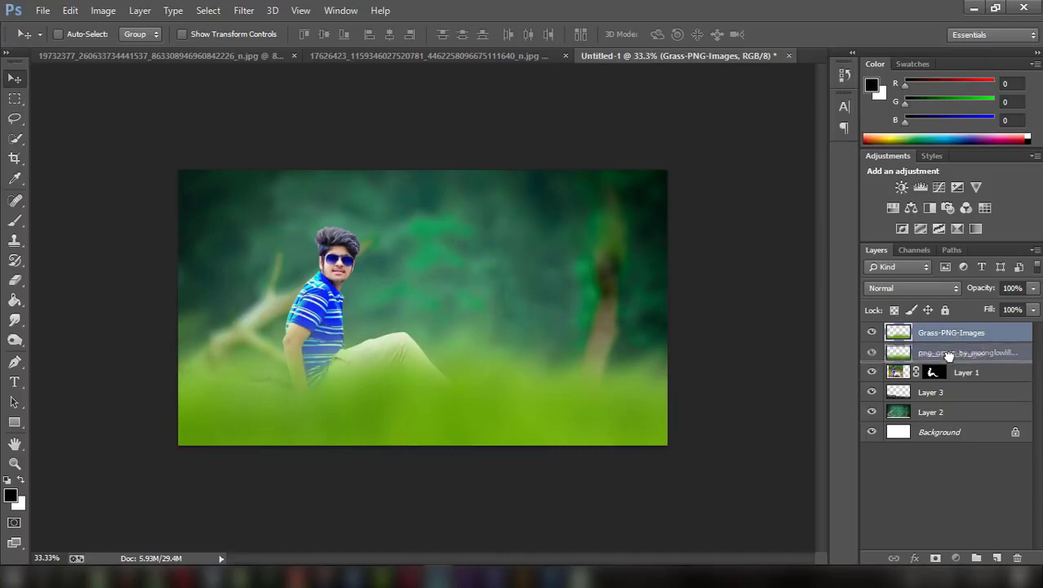
Step: Position the second grass layer along the bottom foreground, then reselect png_grass
mouse_move(543, 388)
left_mouse_down()
mouse_move(542, 356)
mouse_move(552, 395)
mouse_move(614, 382)
mouse_move(599, 399)
mouse_move(595, 452)
mouse_move(682, 419)
mouse_move(570, 419)
mouse_move(570, 385)
mouse_move(644, 388)
mouse_move(522, 384)
mouse_move(543, 388)
mouse_move(430, 408)
mouse_move(582, 354)
mouse_move(409, 357)
mouse_move(386, 364)
mouse_move(367, 405)
mouse_move(547, 380)
mouse_move(517, 447)
mouse_move(487, 447)
mouse_move(451, 414)
mouse_move(375, 405)
mouse_move(415, 410)
left_mouse_up()
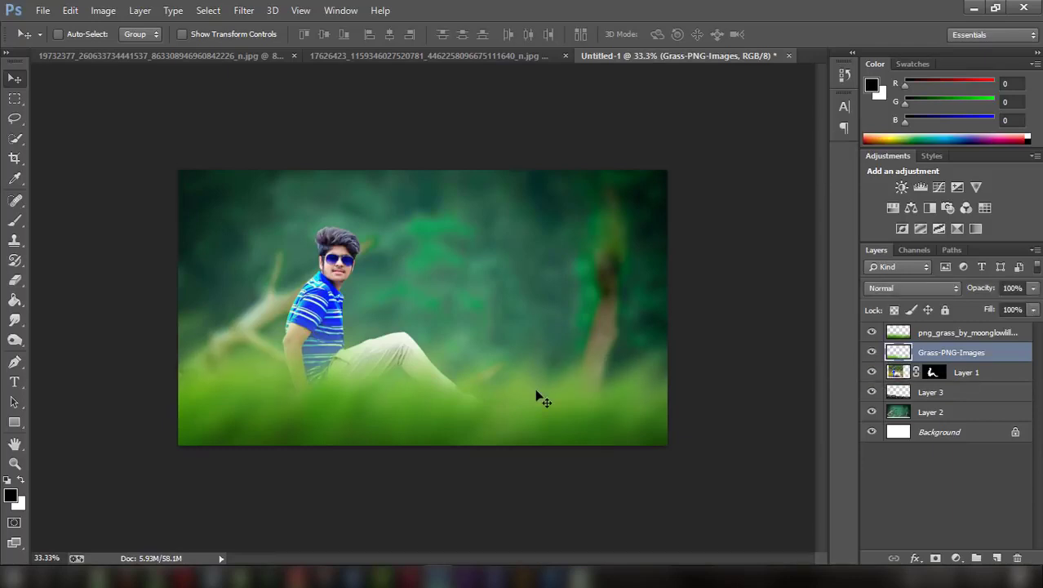
left_click_drag(536, 393, 538, 378)
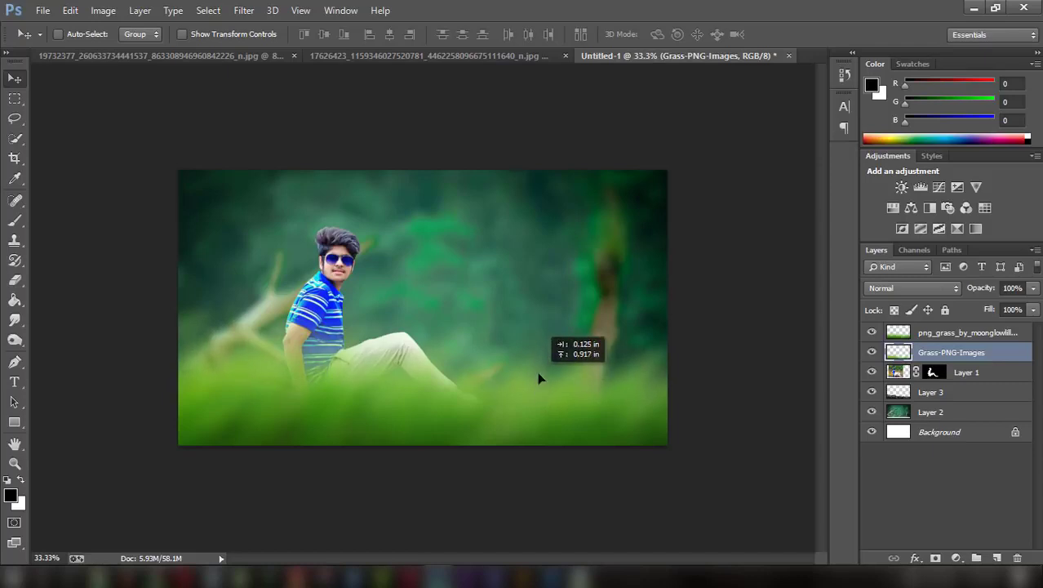
mouse_move(537, 378)
left_mouse_down()
mouse_move(556, 472)
mouse_move(118, 371)
left_mouse_up()
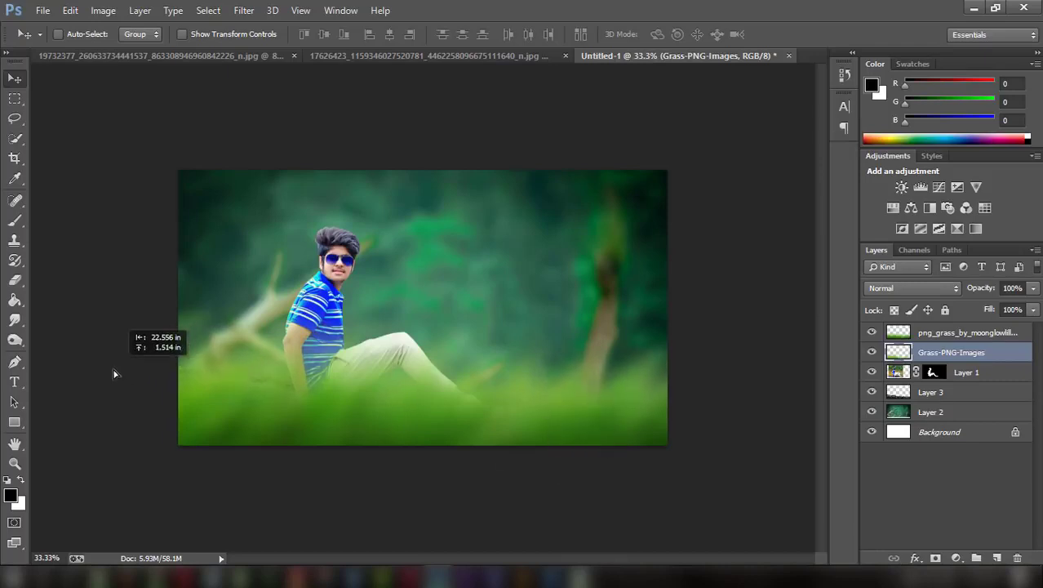
left_click_drag(255, 365, 170, 372)
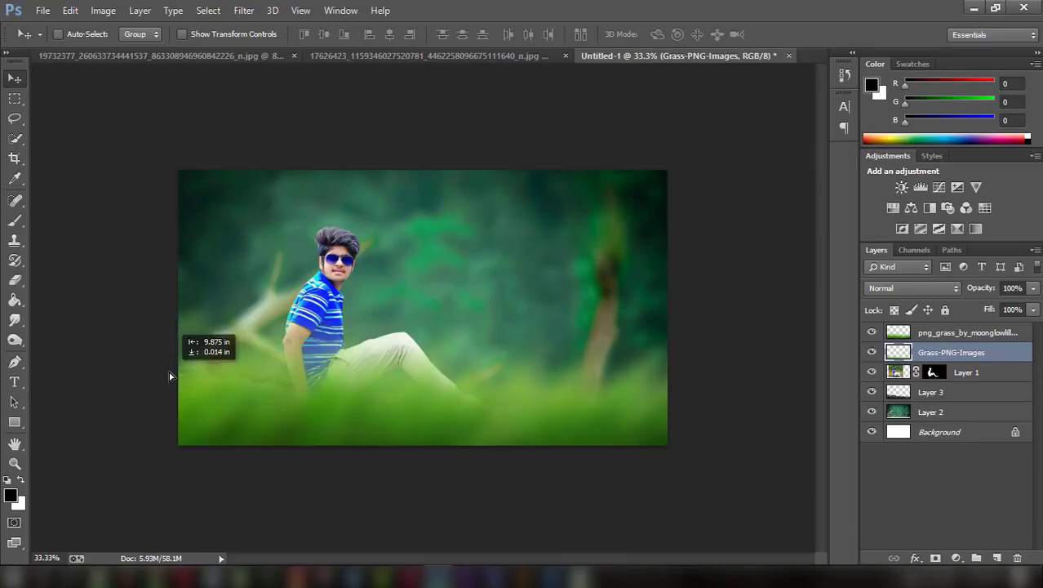
mouse_move(344, 383)
left_mouse_down()
mouse_move(543, 334)
mouse_move(581, 406)
mouse_move(582, 392)
left_mouse_up()
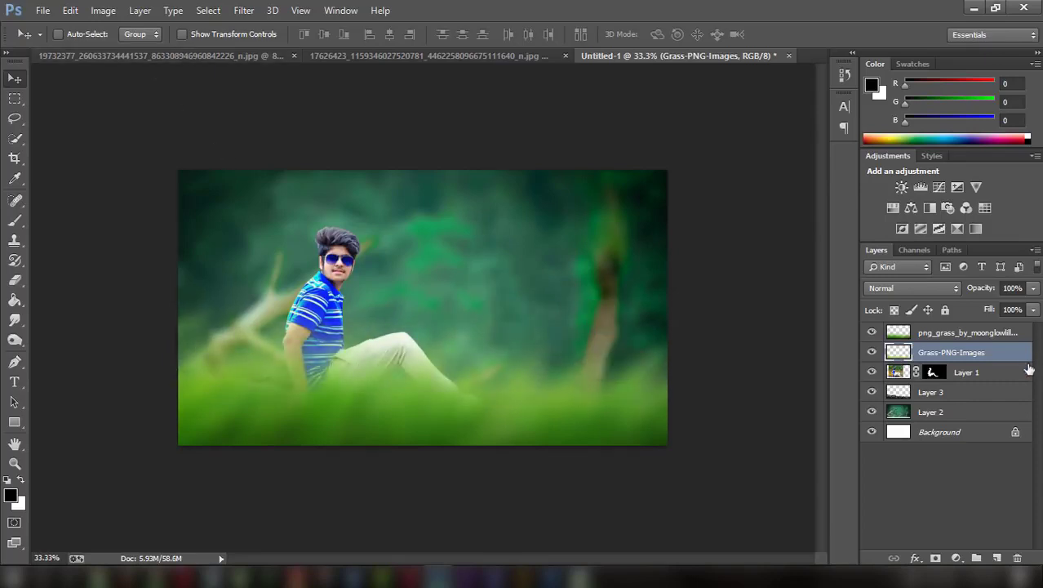
left_click(987, 334)
left_click(246, 10)
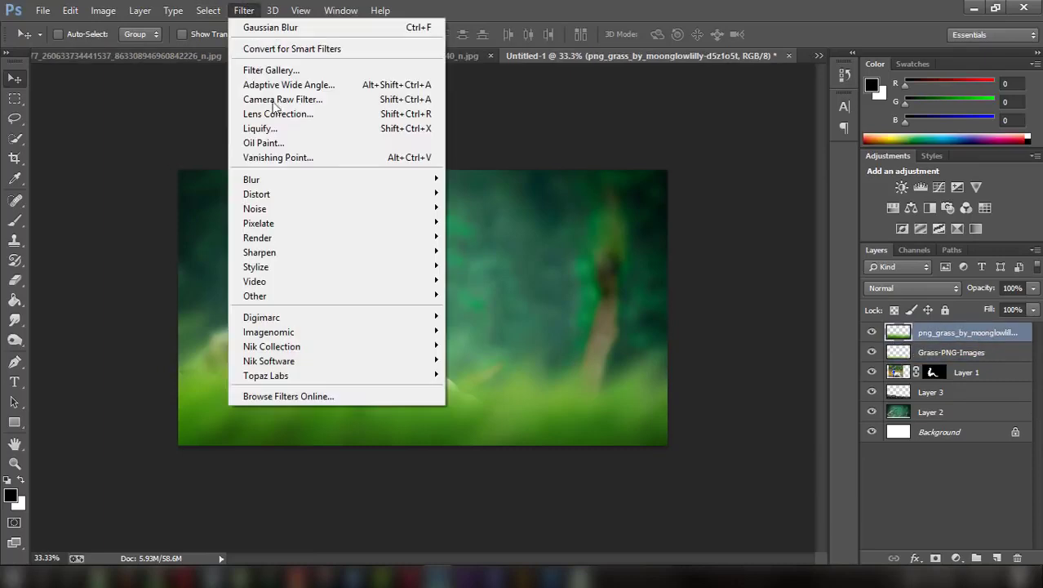
mouse_move(252, 179)
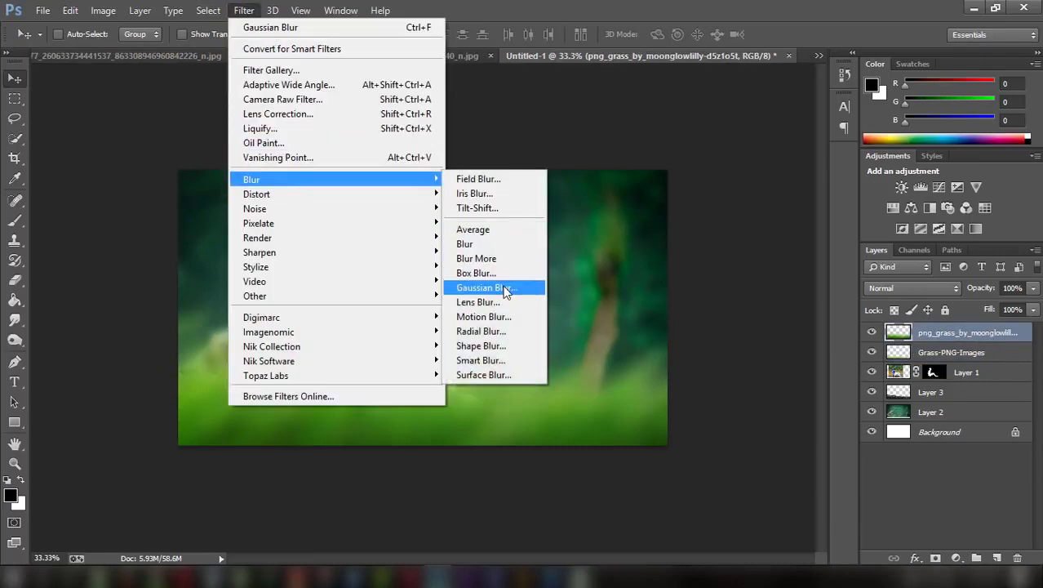
Step: Soften the top grass layer with a 3.6-pixel Gaussian blur
left_click(506, 291)
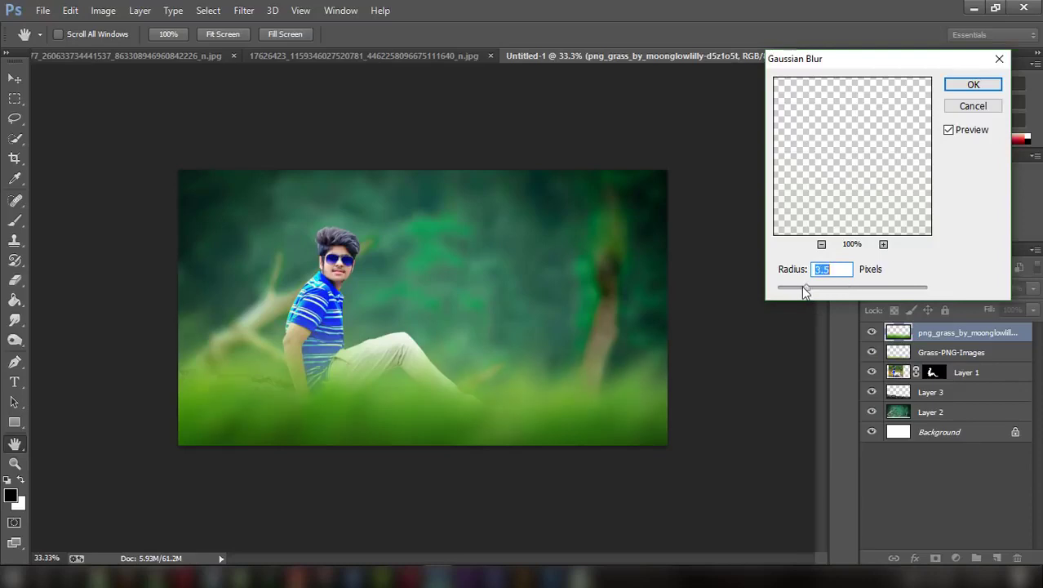
left_click_drag(789, 291, 806, 287)
left_click(989, 108)
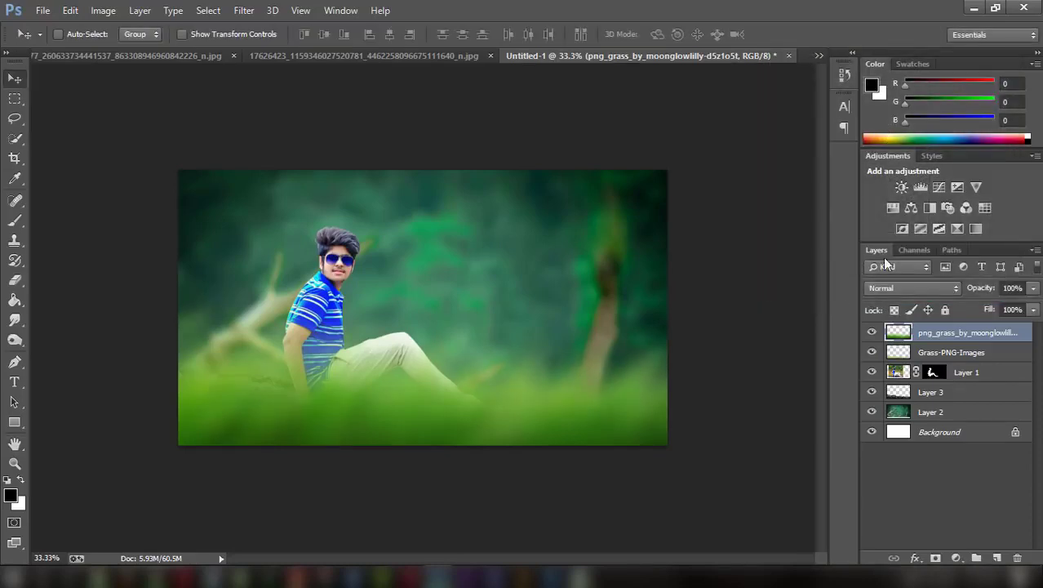
Step: Merge png_grass and Grass-PNG-Images into a single grass layer
left_click(947, 352, "shift")
right_click(949, 359)
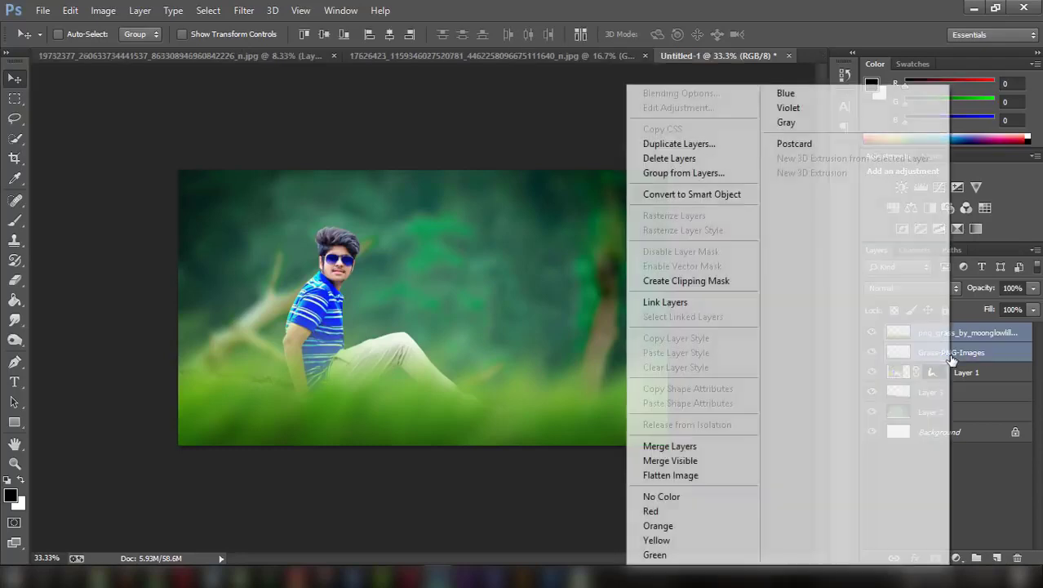
left_click(738, 447)
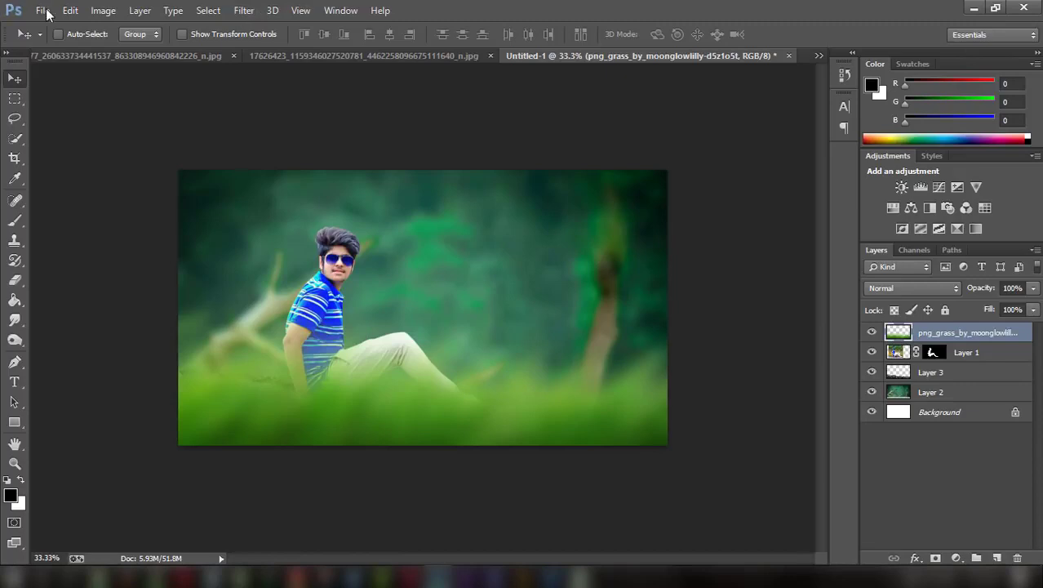
Step: Set a midtone Color Balance of about -66, -39, +13 toward cyan and green
left_click(103, 10)
mouse_move(126, 49)
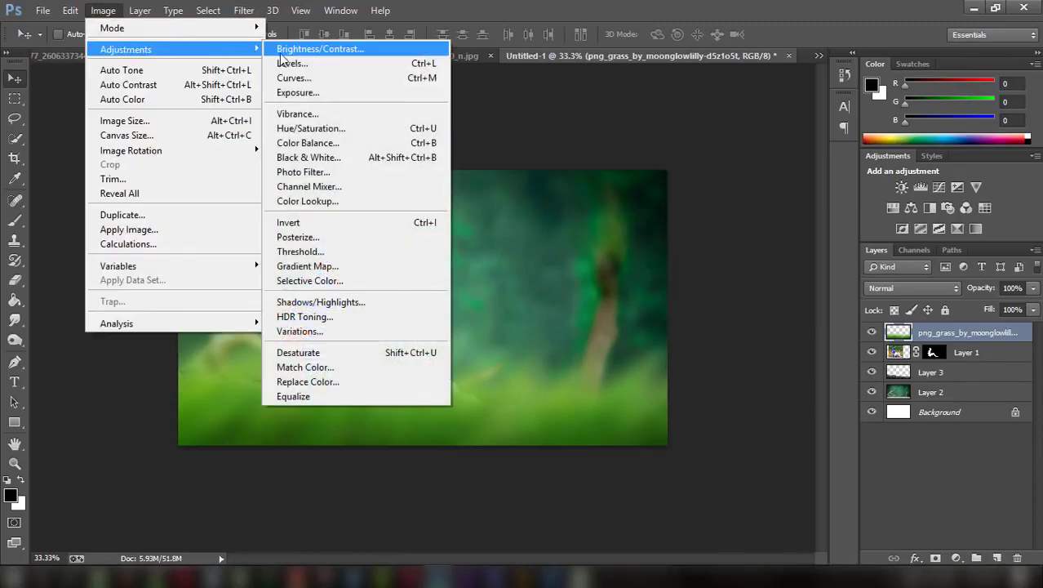
left_click(331, 143)
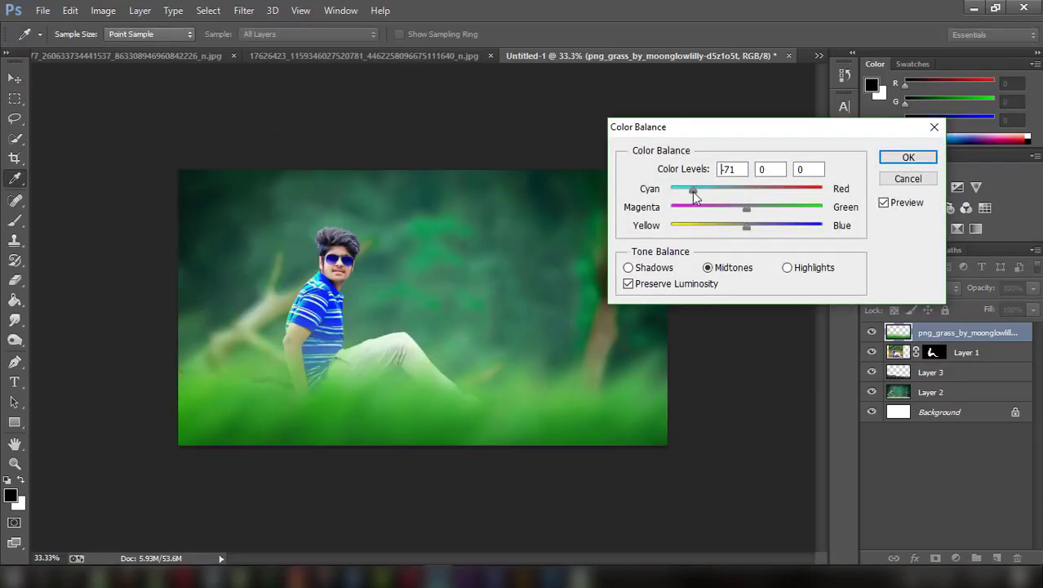
mouse_move(692, 192)
left_mouse_down()
mouse_move(661, 194)
mouse_move(818, 210)
mouse_move(687, 205)
mouse_move(757, 235)
left_mouse_up()
left_click(709, 210)
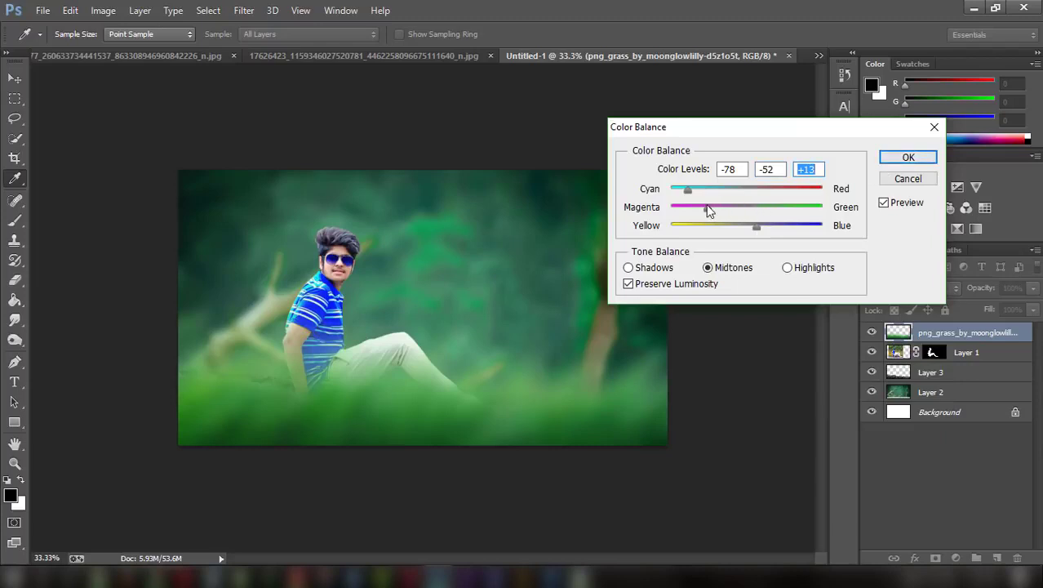
mouse_move(707, 209)
left_mouse_down()
mouse_move(750, 210)
mouse_move(670, 194)
mouse_move(698, 194)
mouse_move(688, 195)
left_mouse_up()
Step: Apply the Color Balance, then in Selective Color set Yellows to Black +100, Yellow -87
left_click(907, 157)
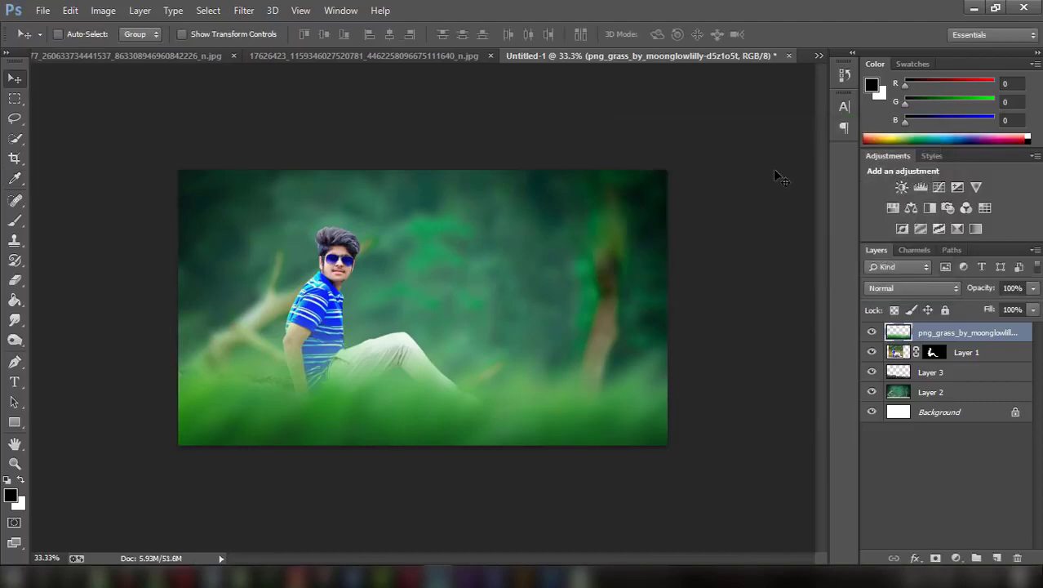
left_click(103, 11)
mouse_move(126, 50)
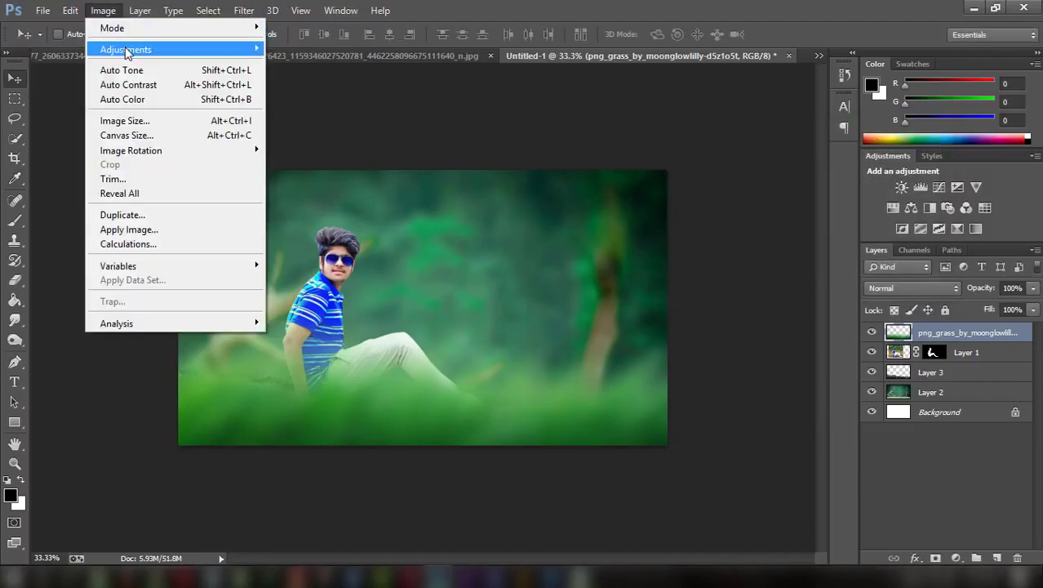
left_click(368, 280)
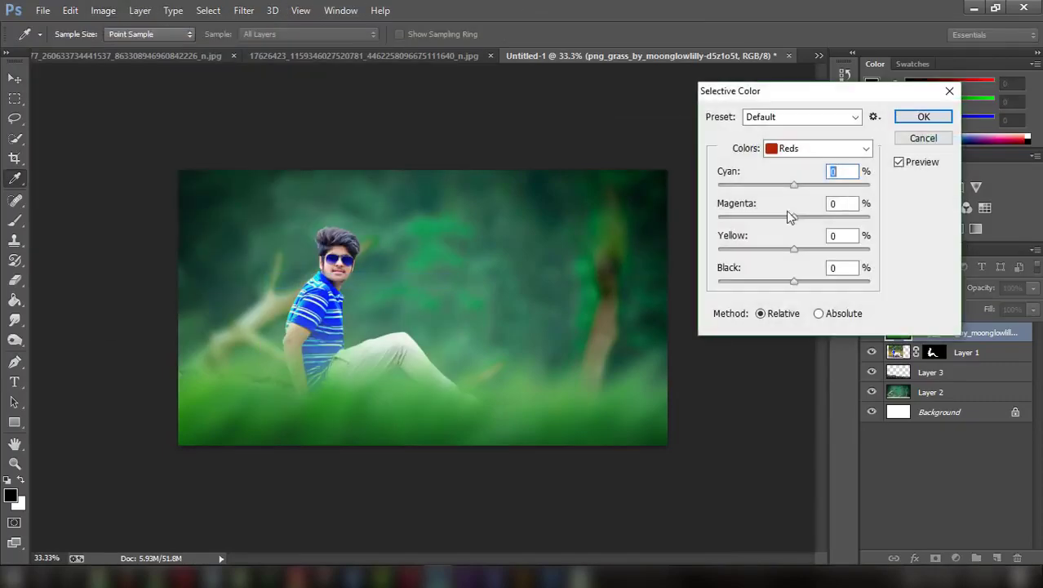
left_click(785, 152)
left_click(808, 180)
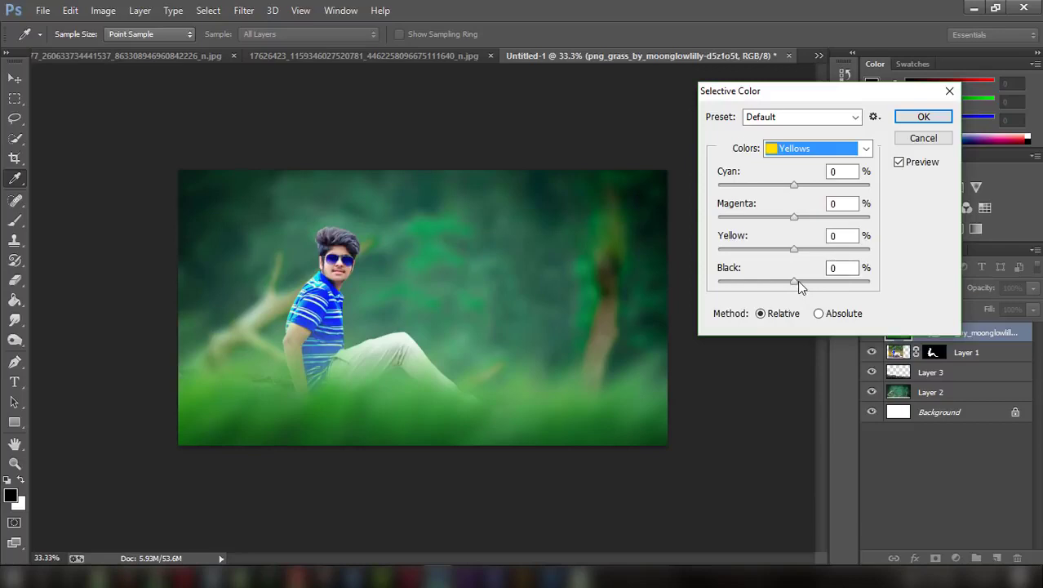
mouse_move(796, 281)
left_mouse_down()
mouse_move(765, 281)
mouse_move(865, 276)
left_mouse_up()
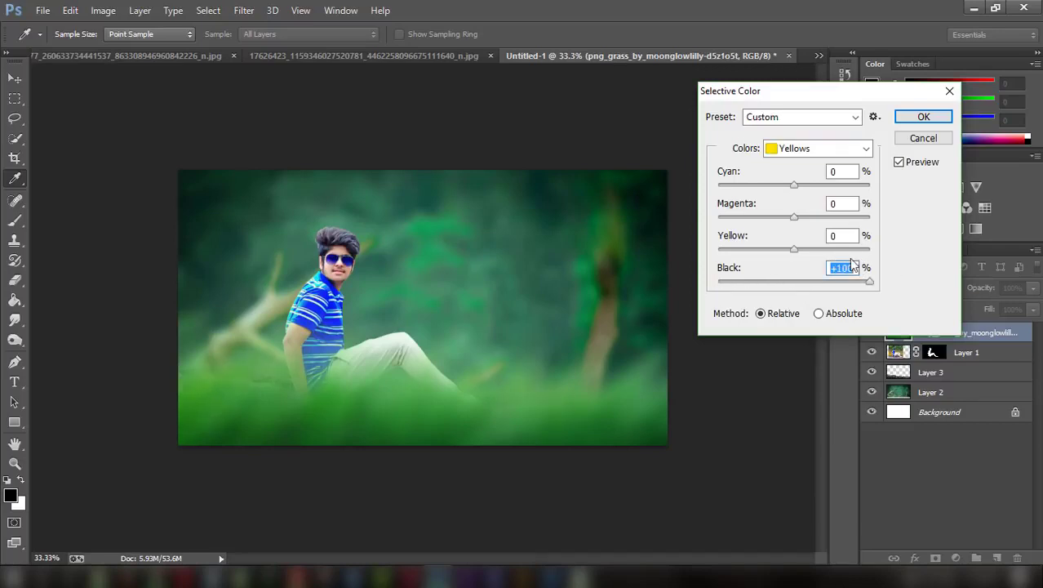
mouse_move(794, 249)
left_mouse_down()
mouse_move(819, 250)
mouse_move(729, 250)
left_mouse_up()
mouse_move(796, 220)
left_mouse_down()
mouse_move(822, 225)
mouse_move(788, 225)
left_mouse_up()
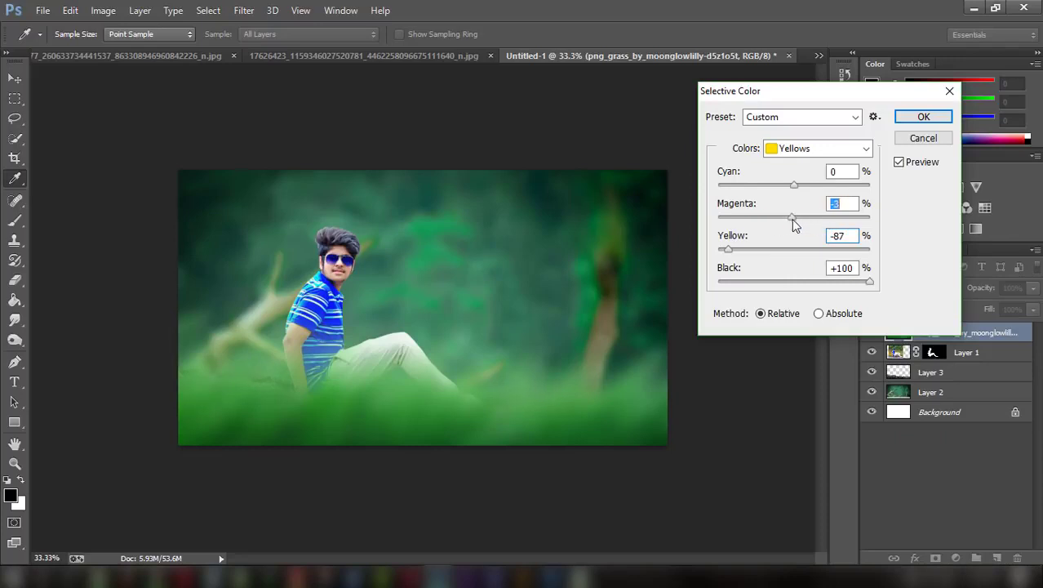
mouse_move(794, 185)
left_mouse_down()
mouse_move(821, 190)
mouse_move(717, 190)
mouse_move(823, 188)
left_mouse_up()
Step: Tweak Selective Color Greens to Cyan -6, Yellow +2, Black -3 and apply it
left_click(813, 148)
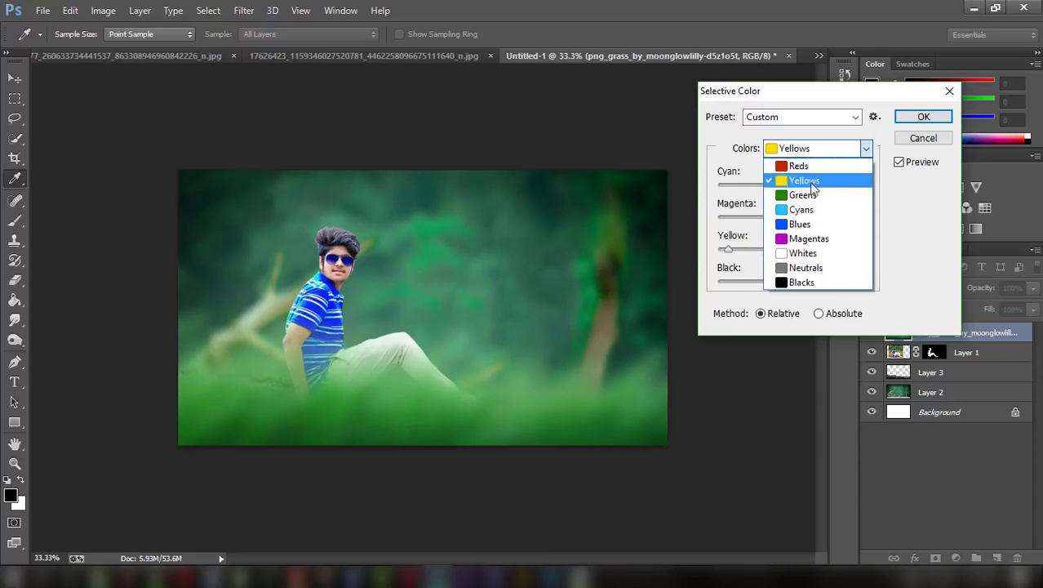
left_click(814, 182)
left_click_drag(795, 280, 794, 287)
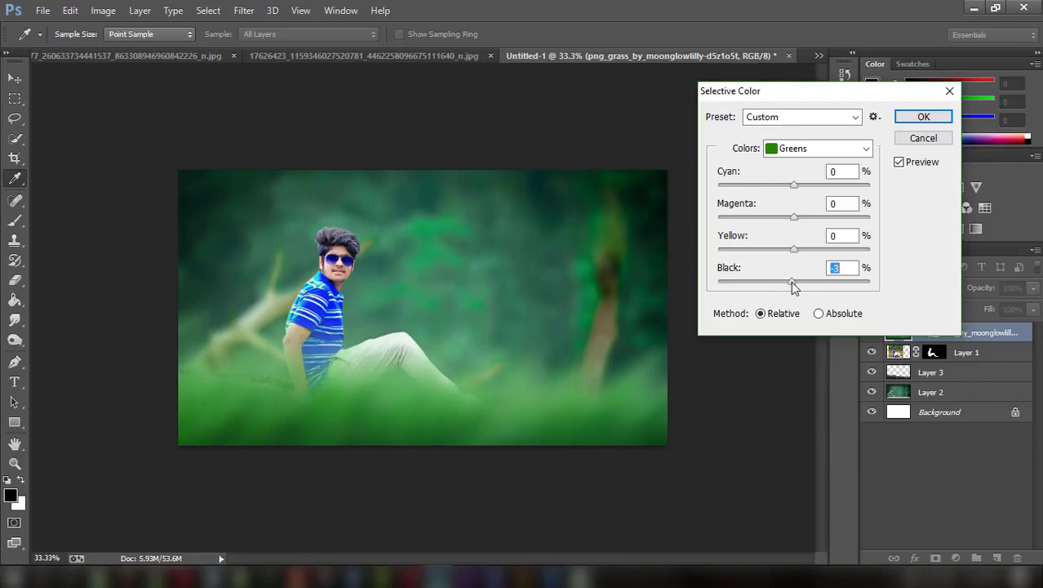
mouse_move(793, 248)
left_mouse_down()
mouse_move(809, 218)
mouse_move(795, 228)
left_mouse_up()
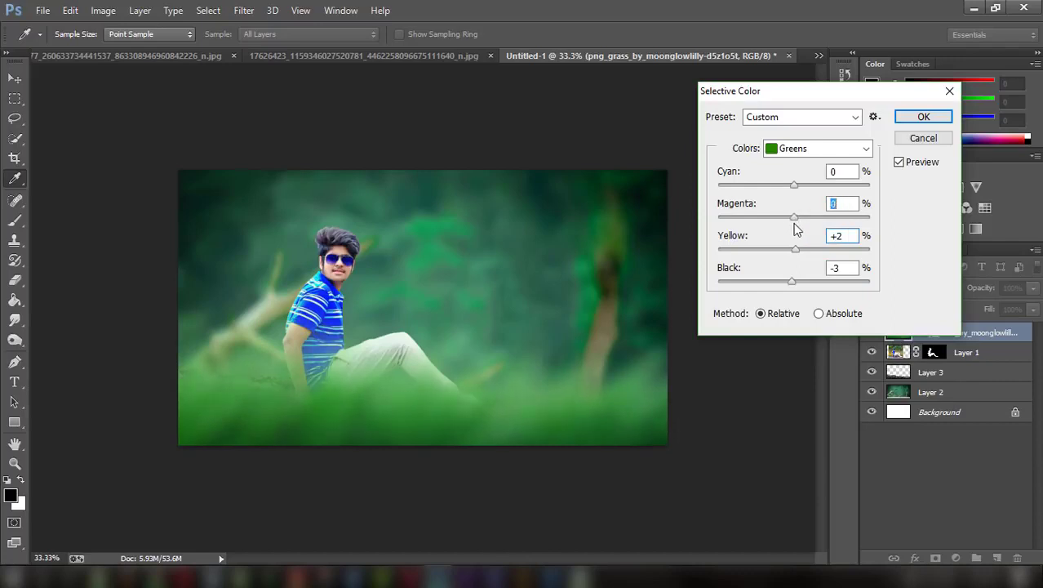
left_click_drag(794, 187, 788, 184)
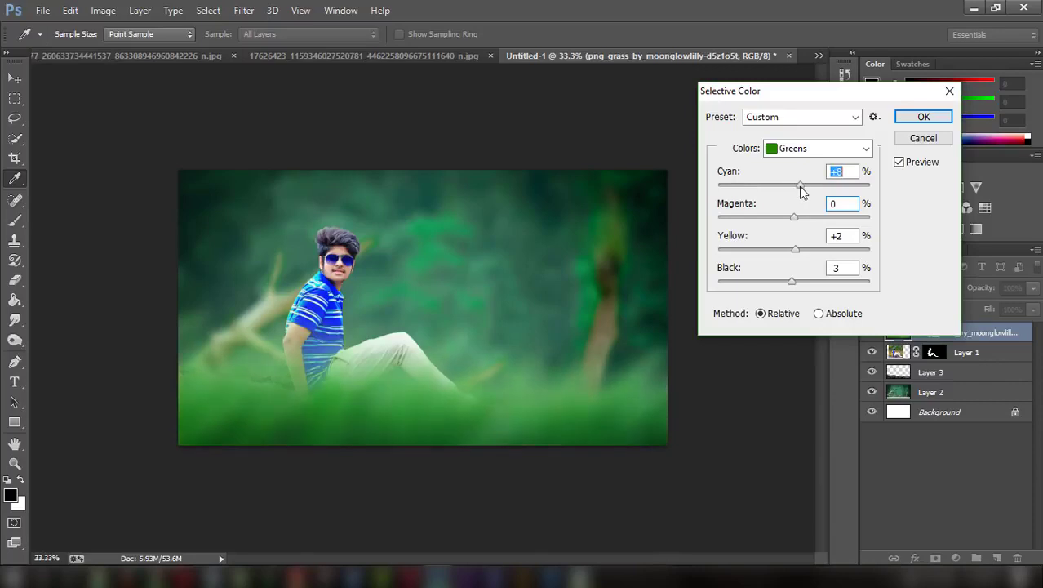
left_click_drag(810, 187, 789, 187)
left_click_drag(788, 186, 781, 187)
left_click(907, 121)
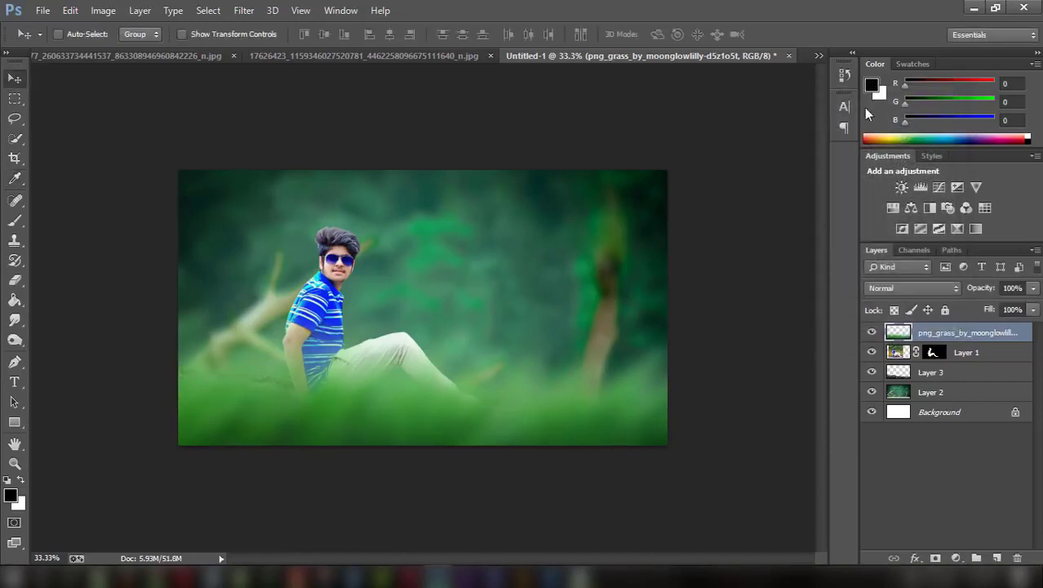
Step: Refine the edge of Layer 1's mask by raising its Contrast
left_click(934, 353)
right_click(935, 354)
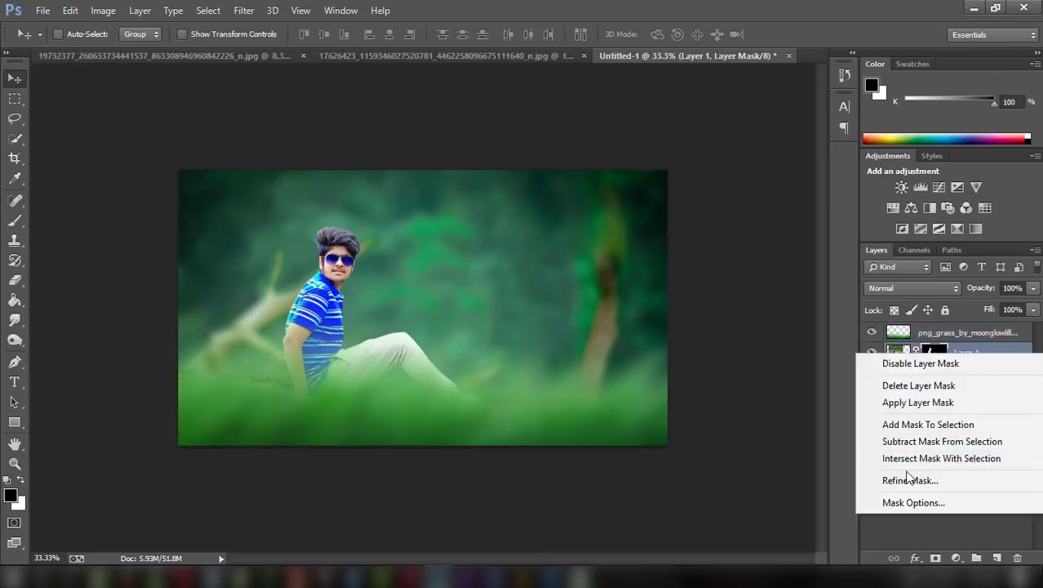
left_click(906, 479)
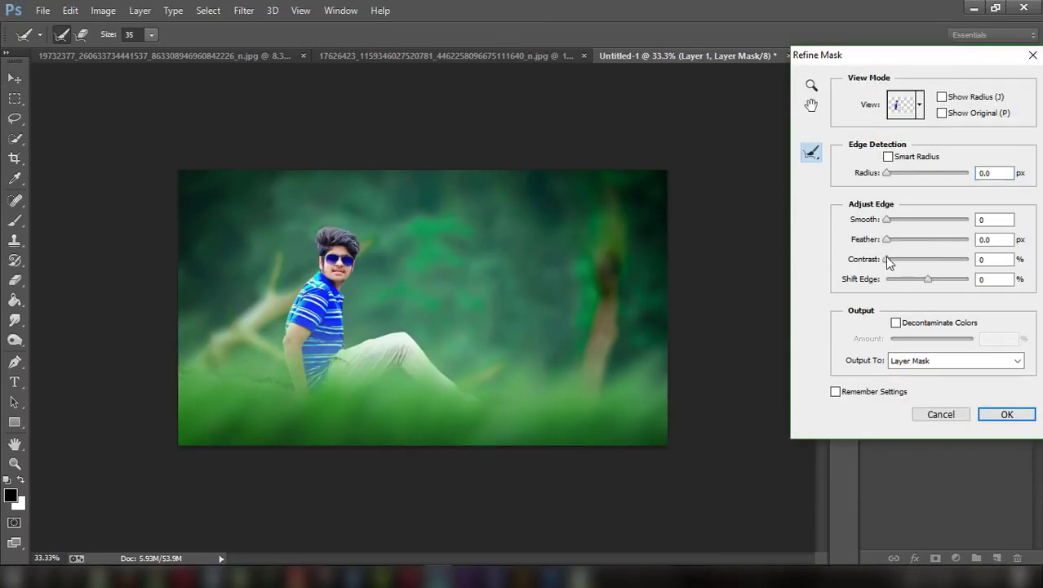
mouse_move(888, 261)
left_mouse_down()
mouse_move(908, 263)
mouse_move(890, 260)
left_mouse_up()
left_click(1009, 415)
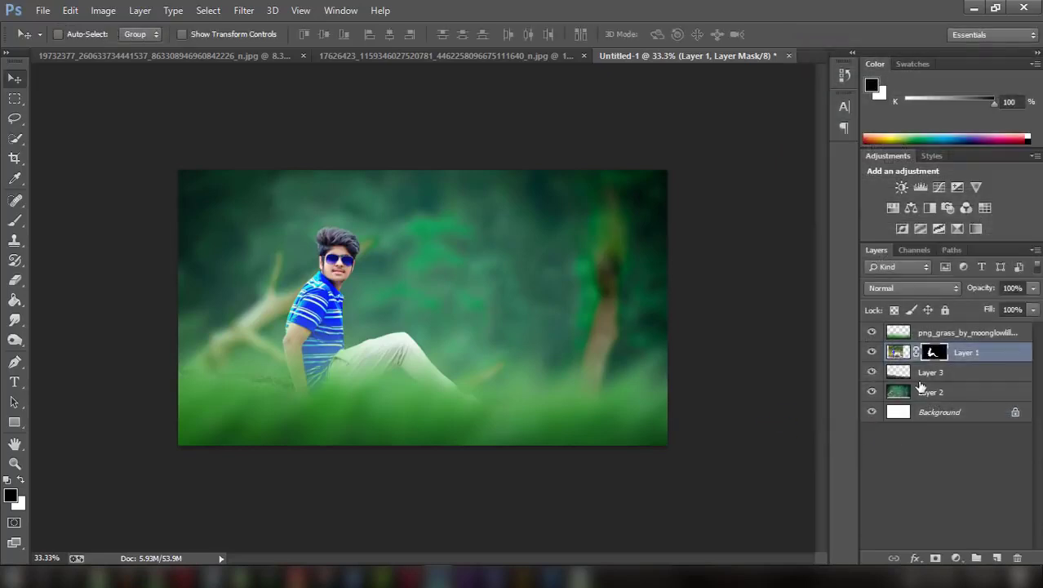
right_click(932, 352)
Step: Apply Layer 1's mask and give the boy Brightness -2, Contrast -14
left_click(912, 404)
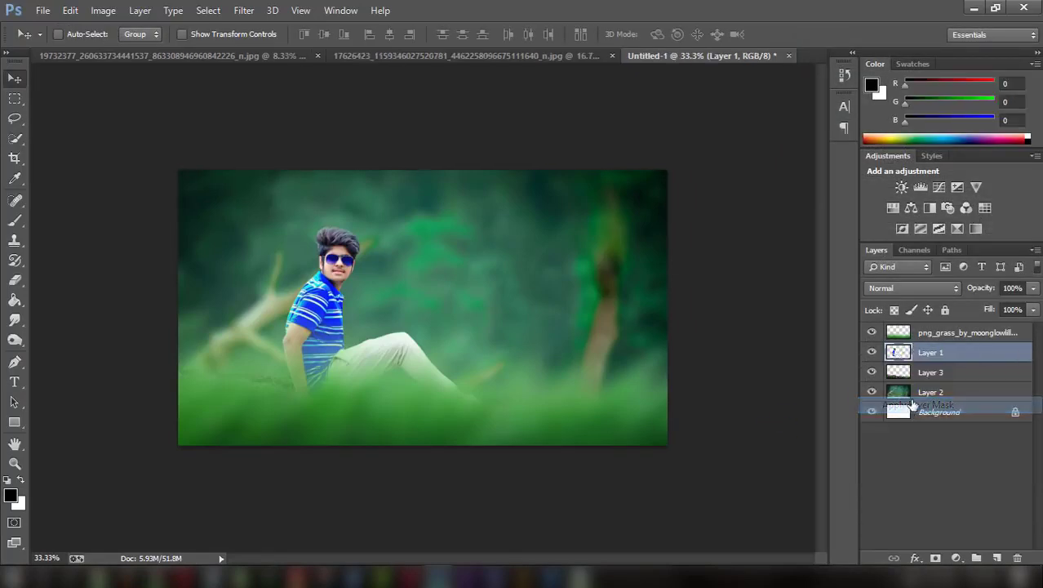
left_click(102, 10)
mouse_move(126, 49)
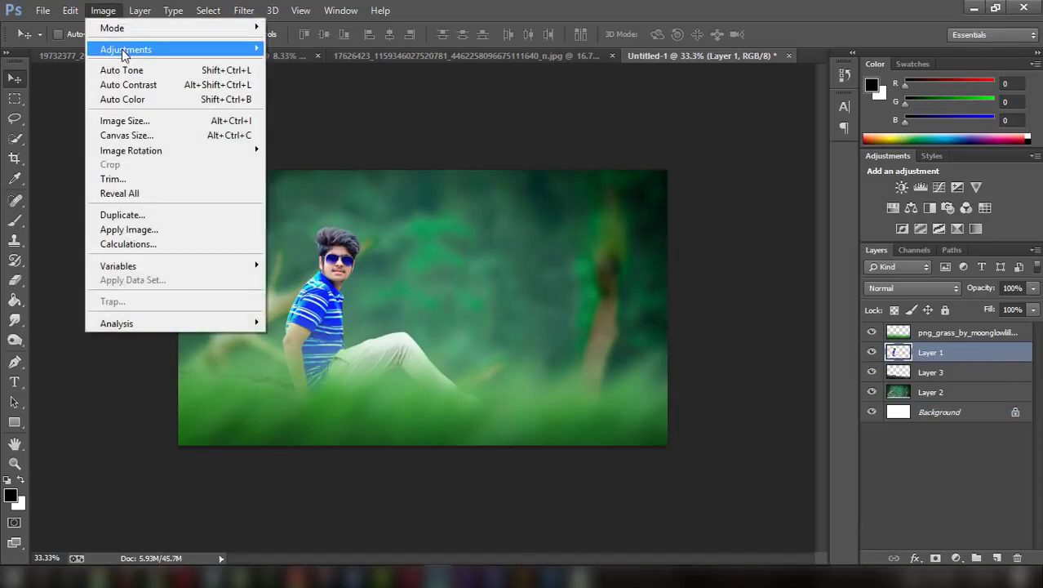
left_click(318, 49)
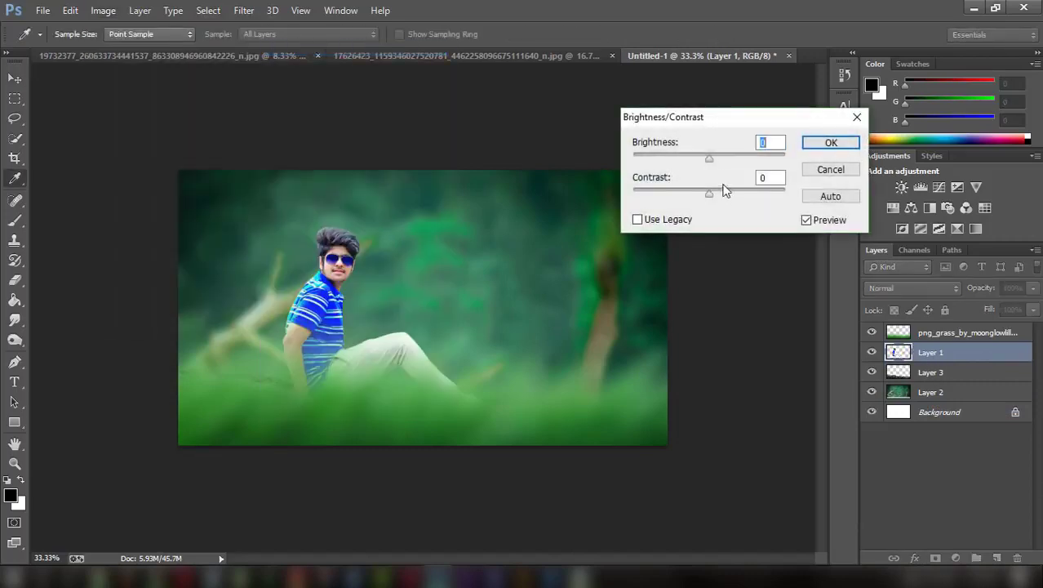
mouse_move(707, 158)
left_mouse_down()
mouse_move(698, 160)
mouse_move(707, 162)
left_mouse_up()
mouse_move(705, 191)
left_mouse_down()
mouse_move(652, 193)
mouse_move(688, 193)
left_mouse_up()
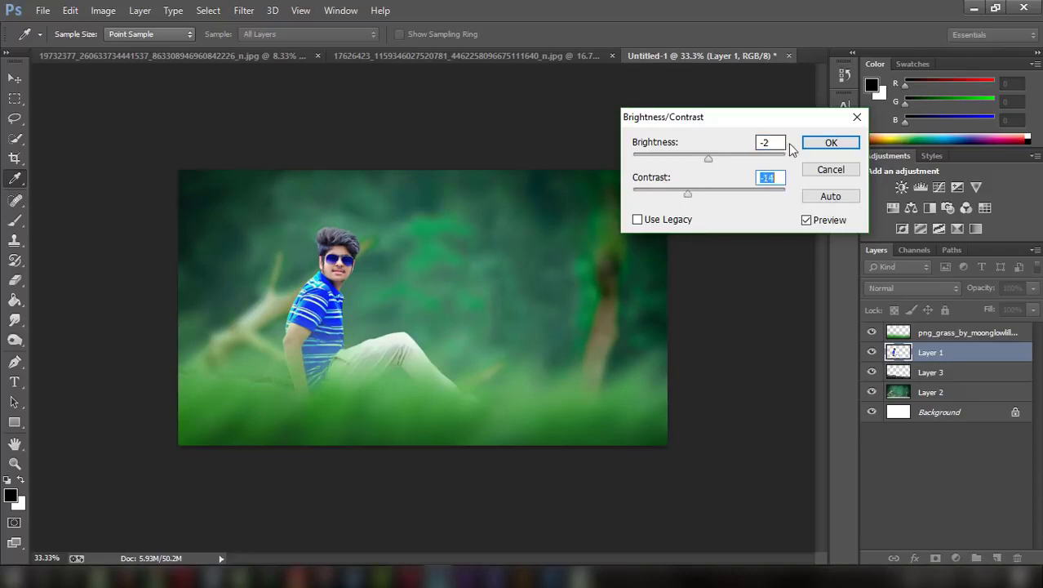
left_click(830, 143)
key("v")
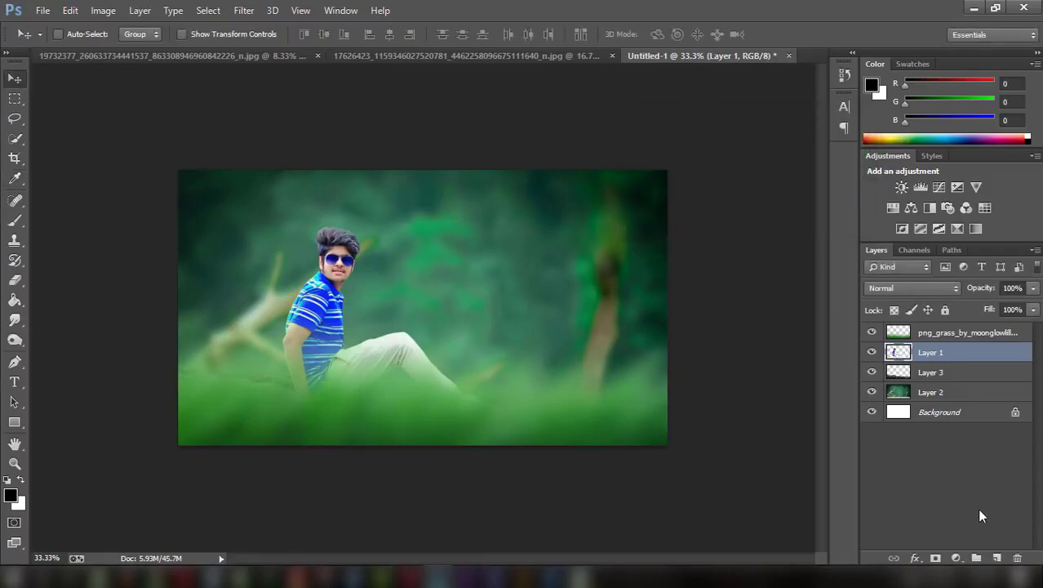
Step: Blur the forest background Layer 2 with a 14.1-pixel Gaussian blur
left_click(938, 397)
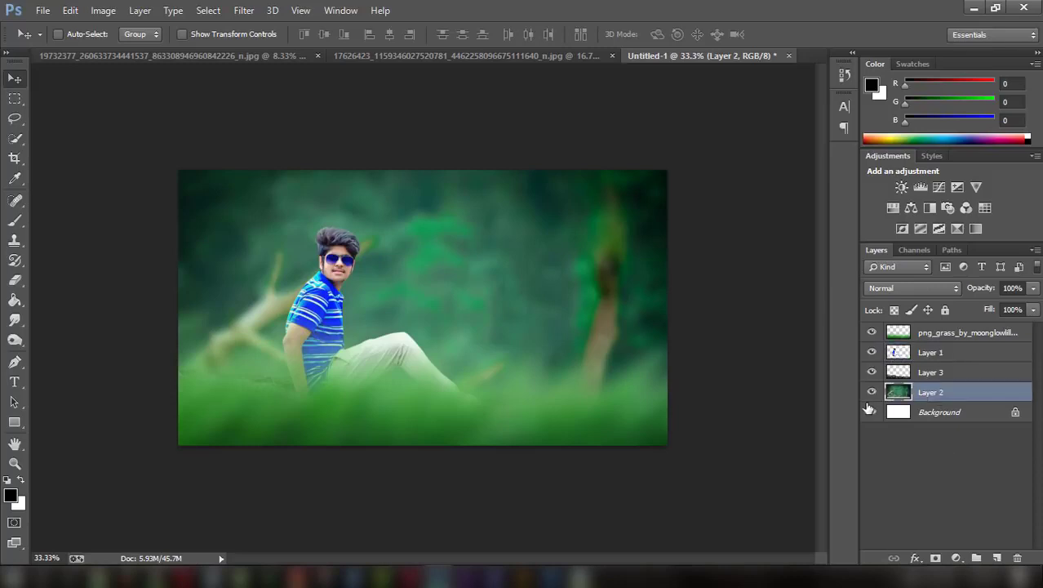
left_click(236, 14)
left_click(546, 288)
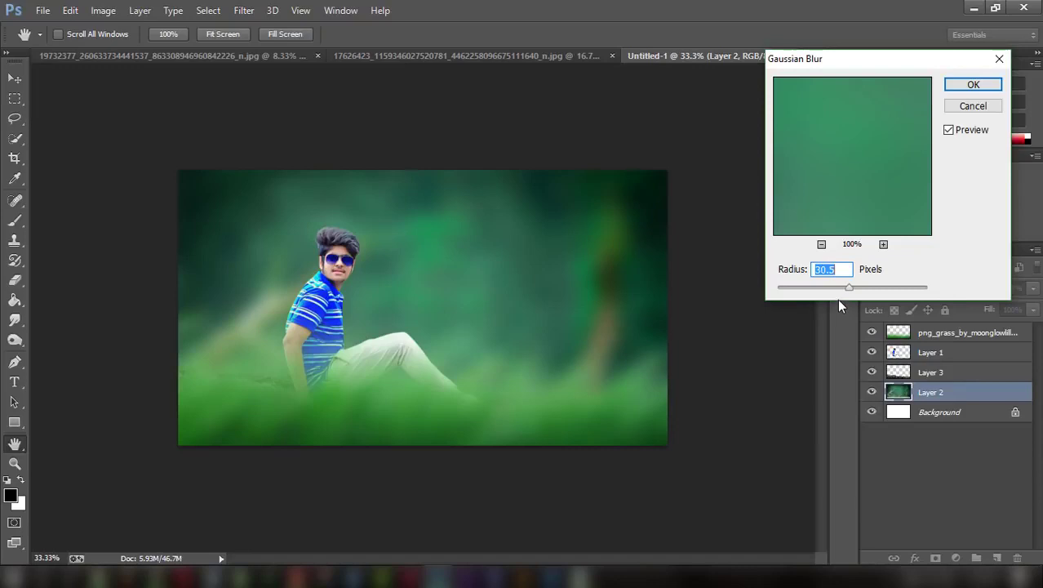
left_click(777, 286)
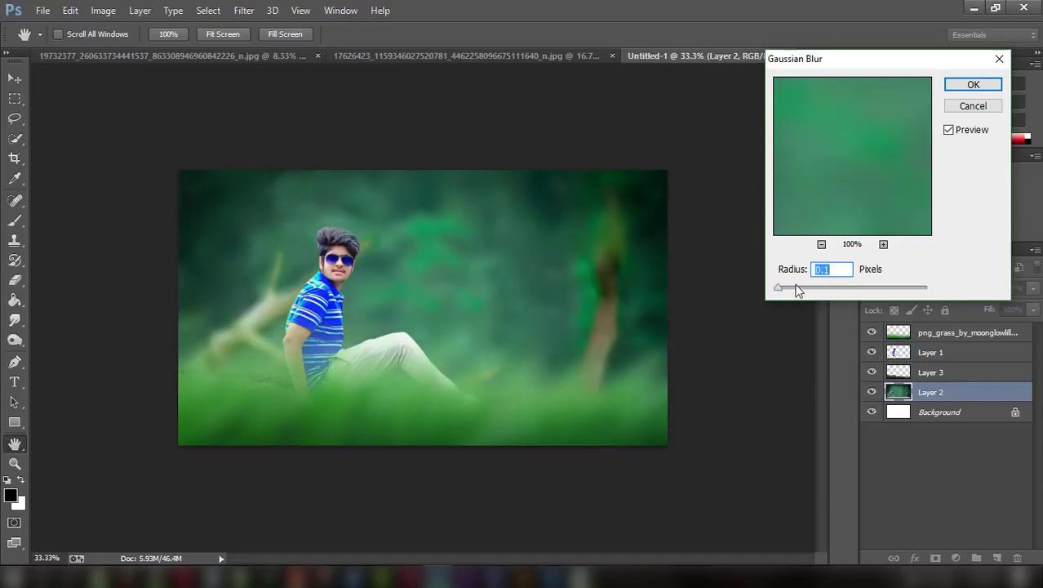
mouse_move(796, 289)
left_mouse_down()
mouse_move(847, 292)
mouse_move(837, 289)
left_mouse_up()
left_click(967, 85)
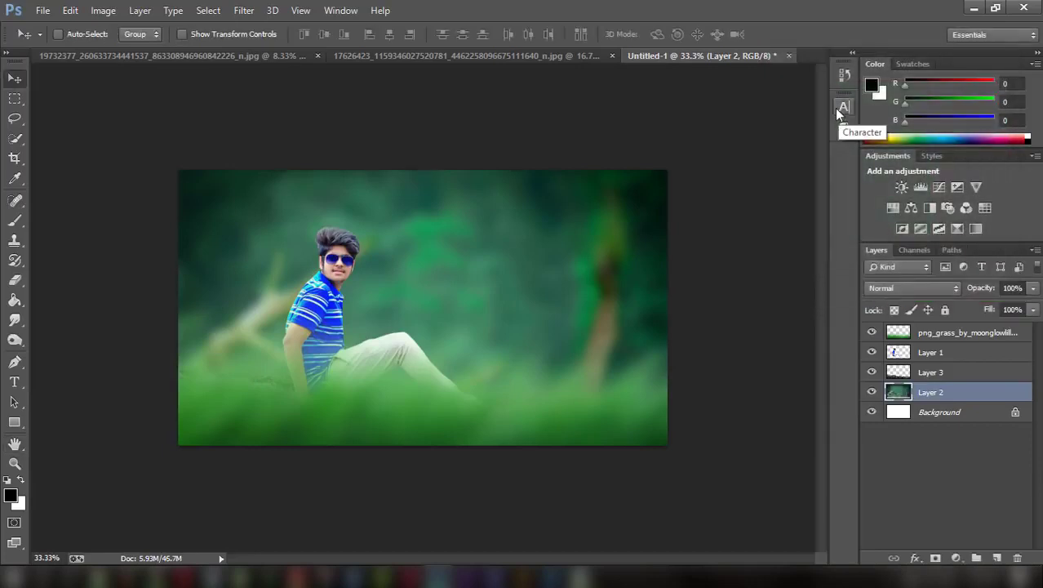
Step: Zoom the view out and in to inspect the composite
key("ctrl+minus")
key("ctrl+minus")
key("ctrl+minus")
key("ctrl+minus")
key("ctrl+plus")
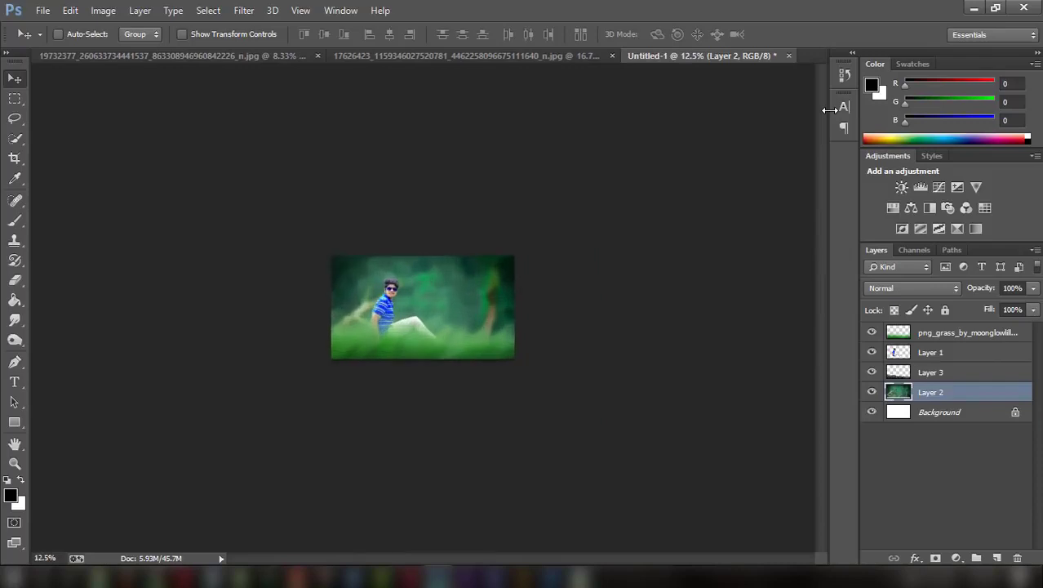
key("ctrl+plus")
key("ctrl+plus")
key("ctrl+plus")
key("ctrl+plus")
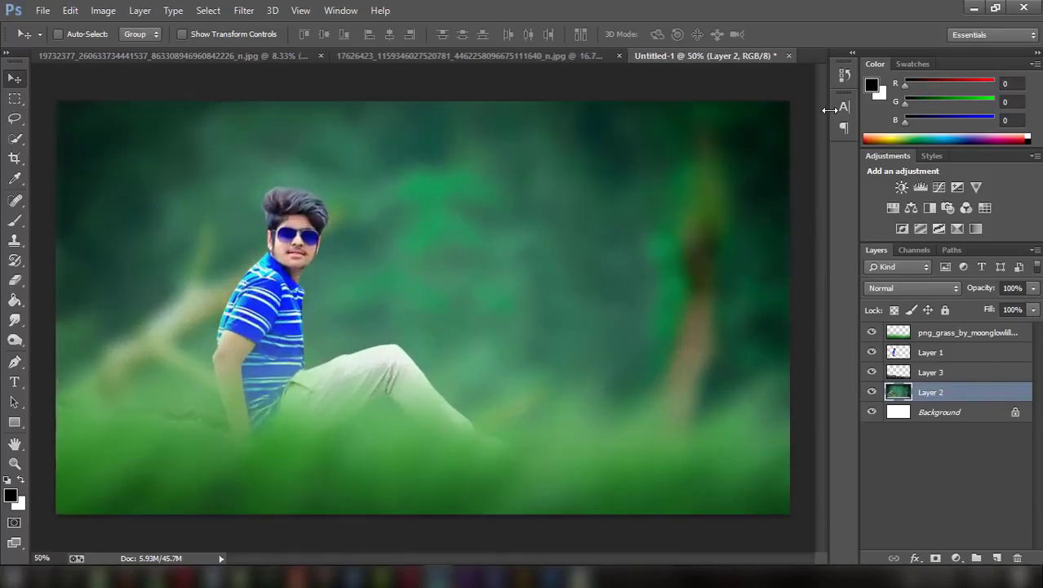
key("ctrl+minus")
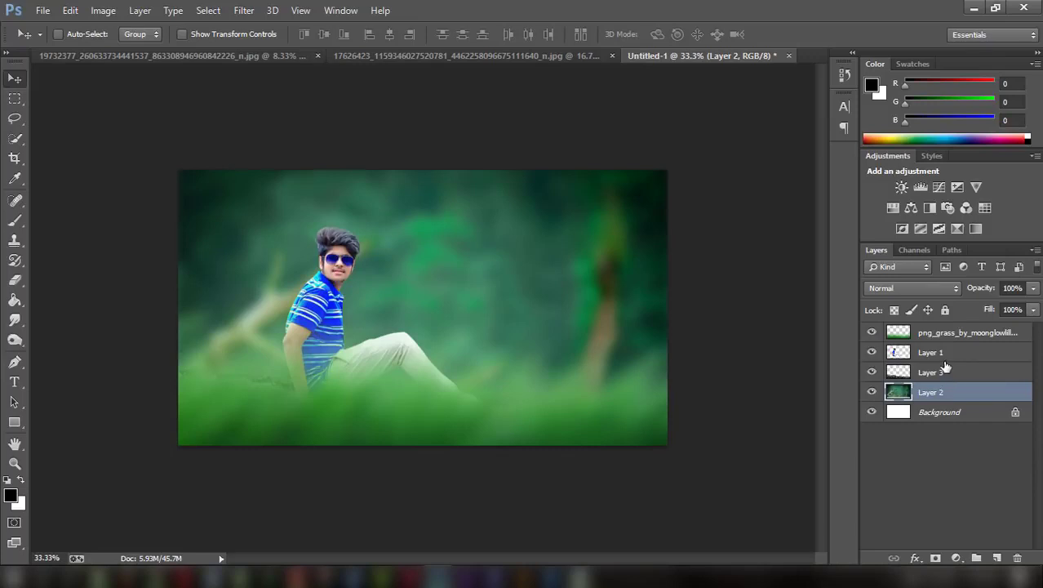
Step: Stamp grass, Layer 1, Layer 3 and Layer 2 into merged Layer 4, then launch the Camera Raw Filter
left_click(945, 333)
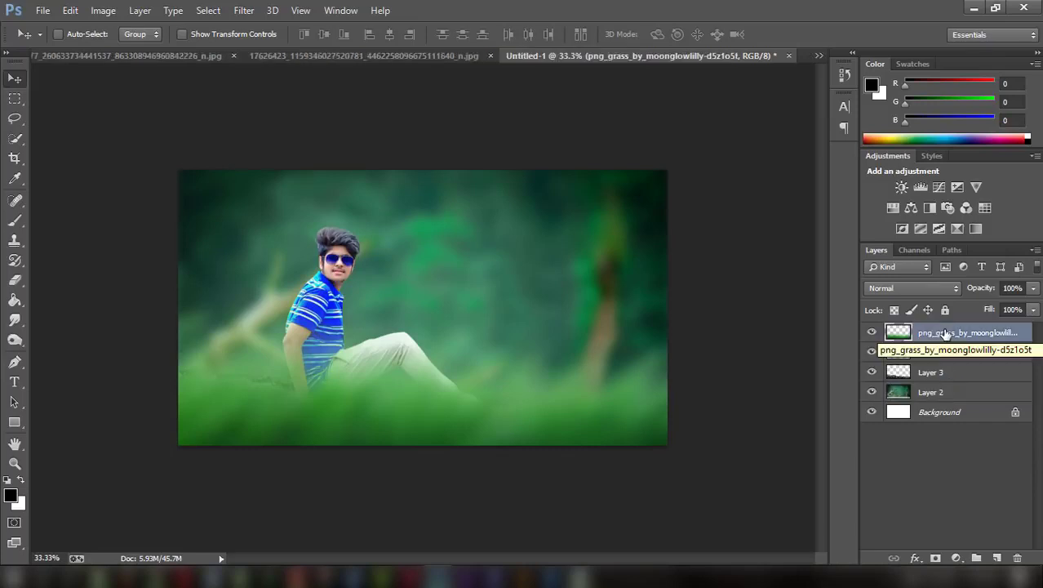
left_click(973, 357, "ctrl")
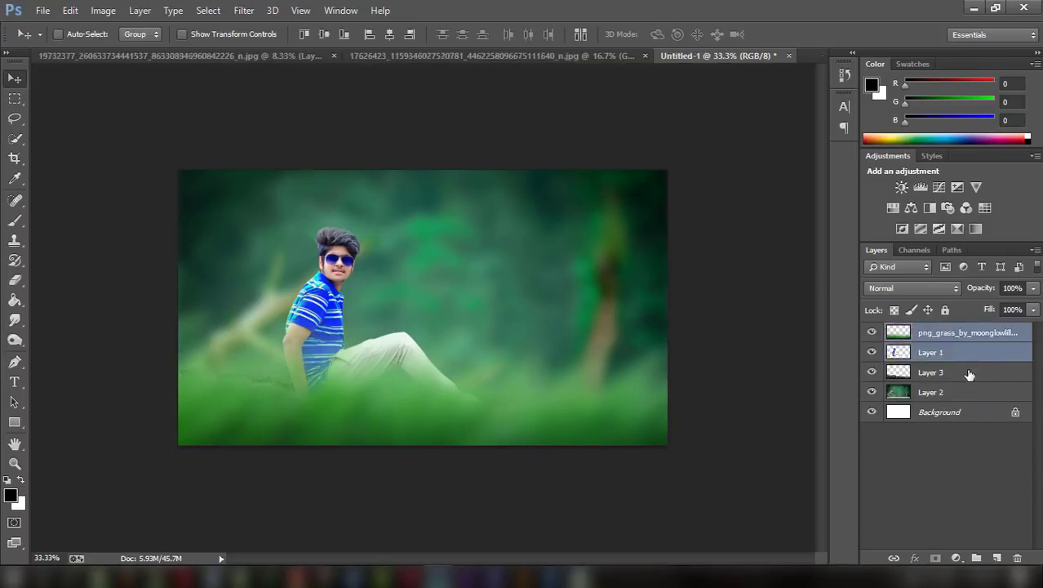
left_click(968, 373, "ctrl")
left_click(967, 392, "ctrl")
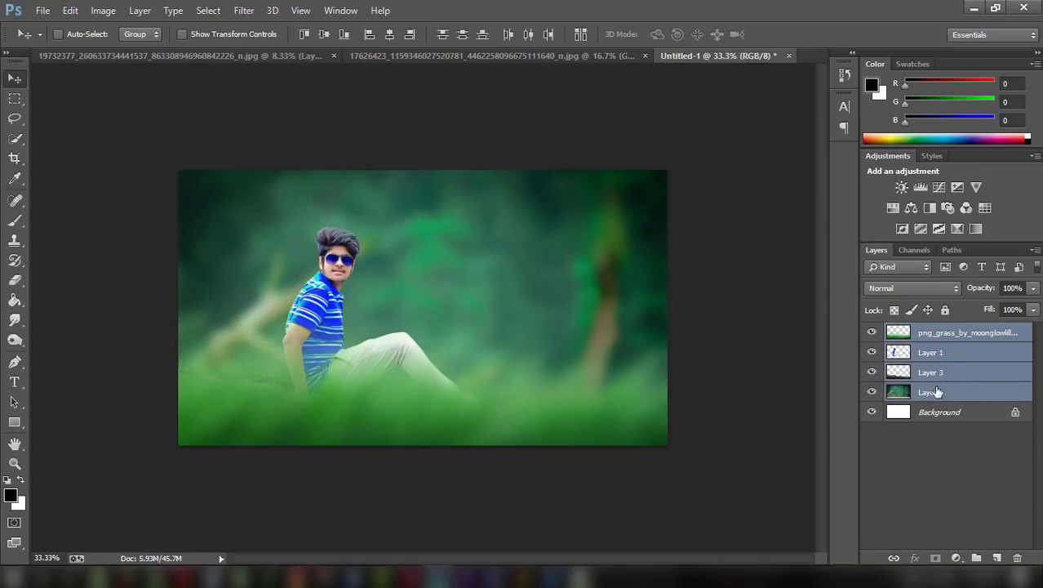
key("ctrl+alt+e")
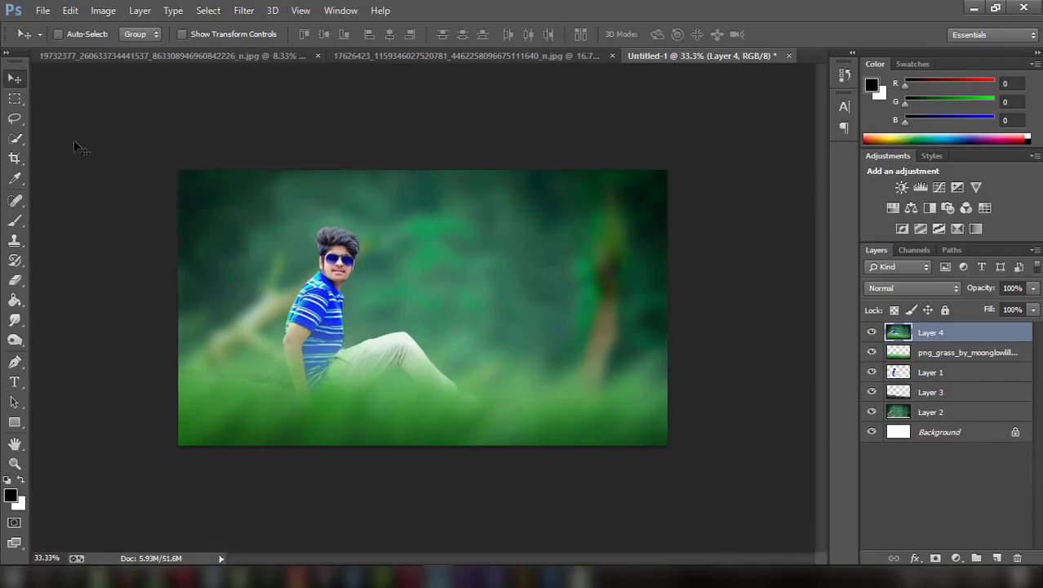
left_click(244, 10)
left_click(265, 98)
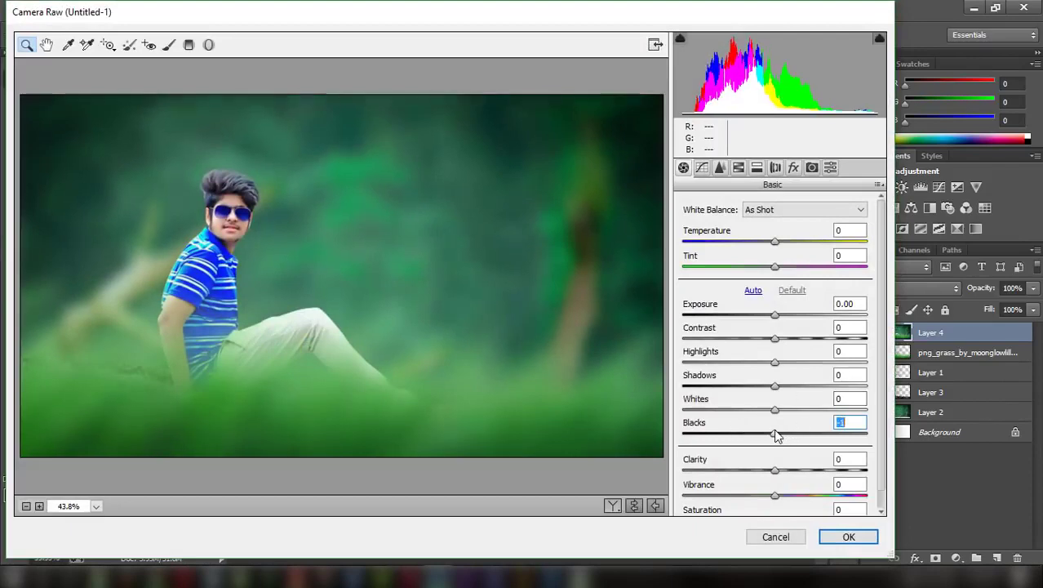
Step: In Camera Raw Basic, set Blacks +3, Shadows +28 and Vibrance +20
mouse_move(777, 439)
left_mouse_down()
mouse_move(753, 434)
mouse_move(779, 434)
left_mouse_up()
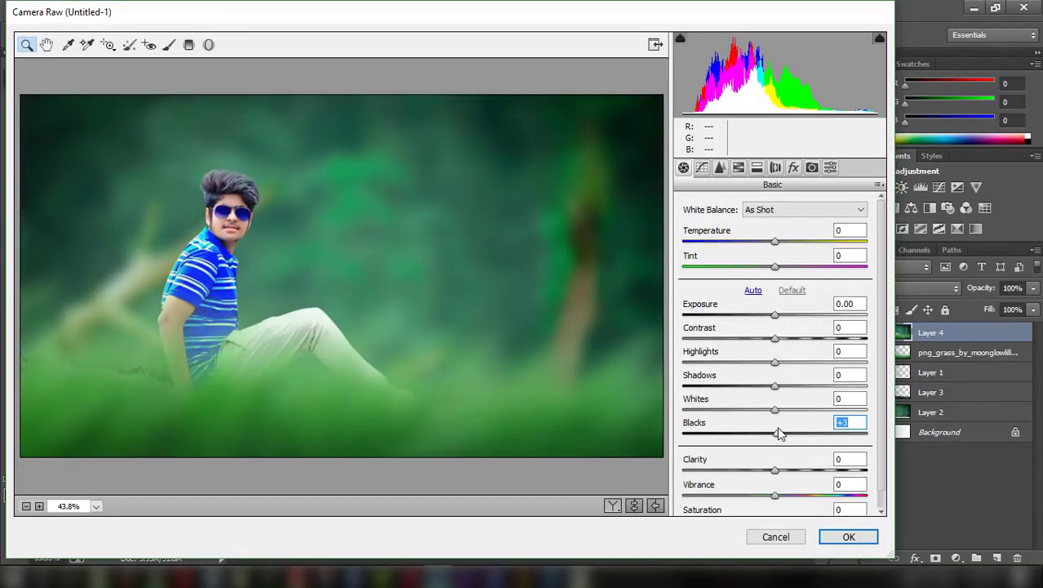
mouse_move(774, 386)
left_mouse_down()
mouse_move(877, 385)
mouse_move(710, 389)
mouse_move(799, 385)
mouse_move(791, 363)
mouse_move(740, 362)
mouse_move(817, 356)
mouse_move(776, 337)
mouse_move(786, 343)
left_mouse_up()
scroll(759, 457, "down", 1)
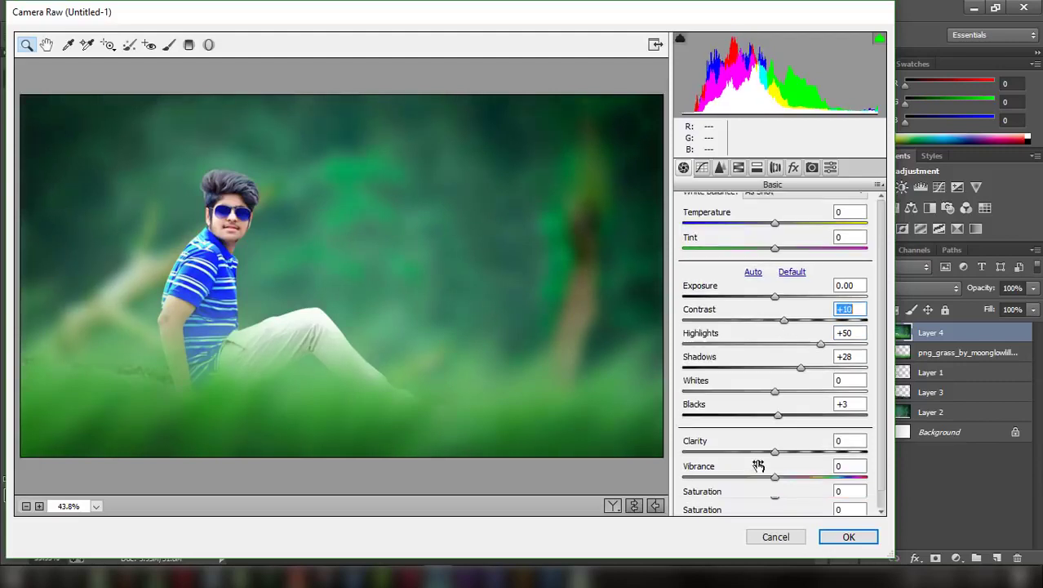
mouse_move(774, 480)
left_mouse_down()
mouse_move(792, 480)
mouse_move(782, 453)
mouse_move(793, 455)
left_mouse_up()
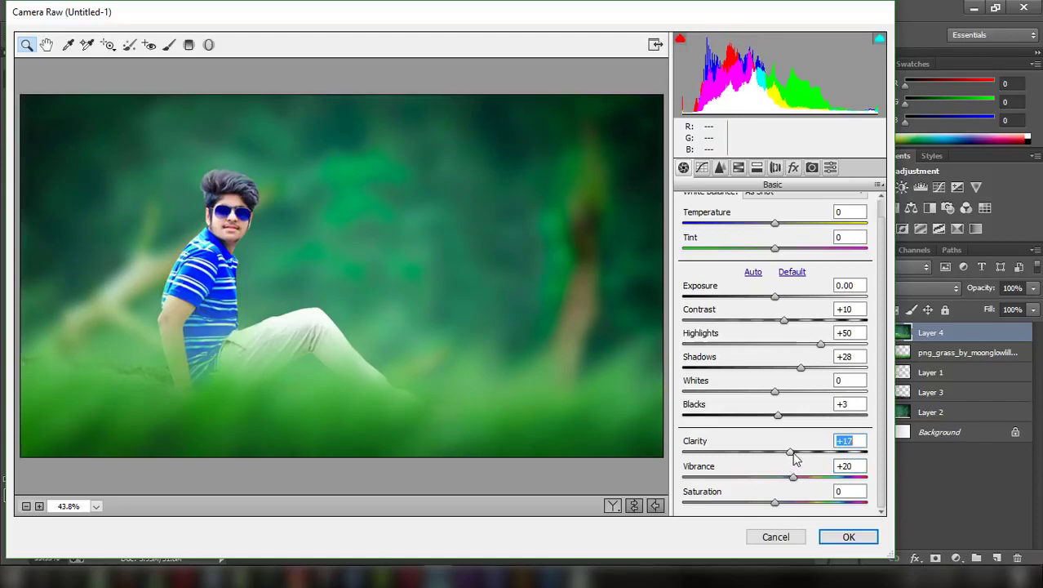
left_click(721, 167)
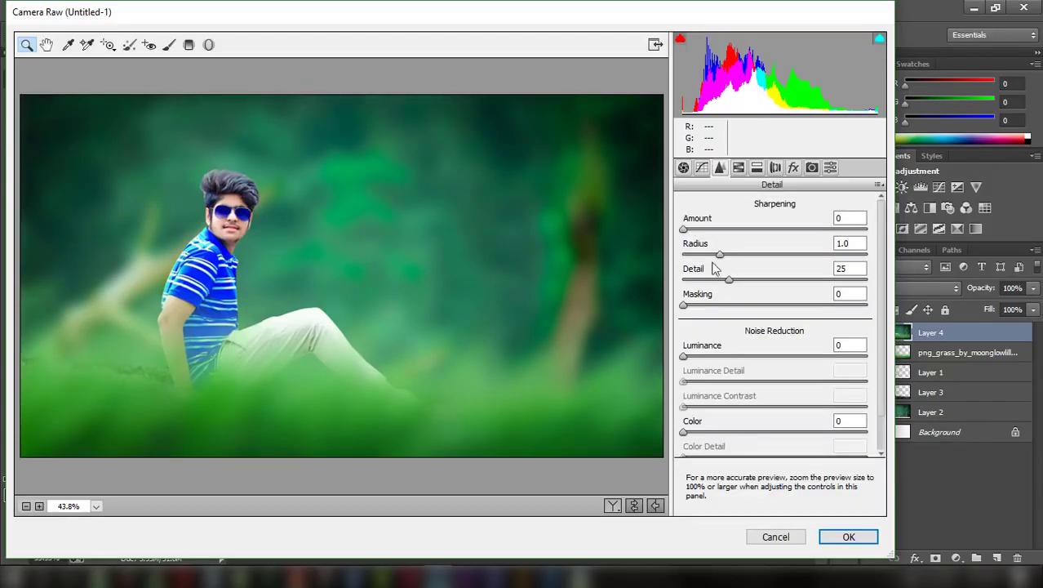
Step: Add luminance noise reduction, then brighten oranges and darken greens in HSL Luminance
left_click_drag(686, 356, 724, 357)
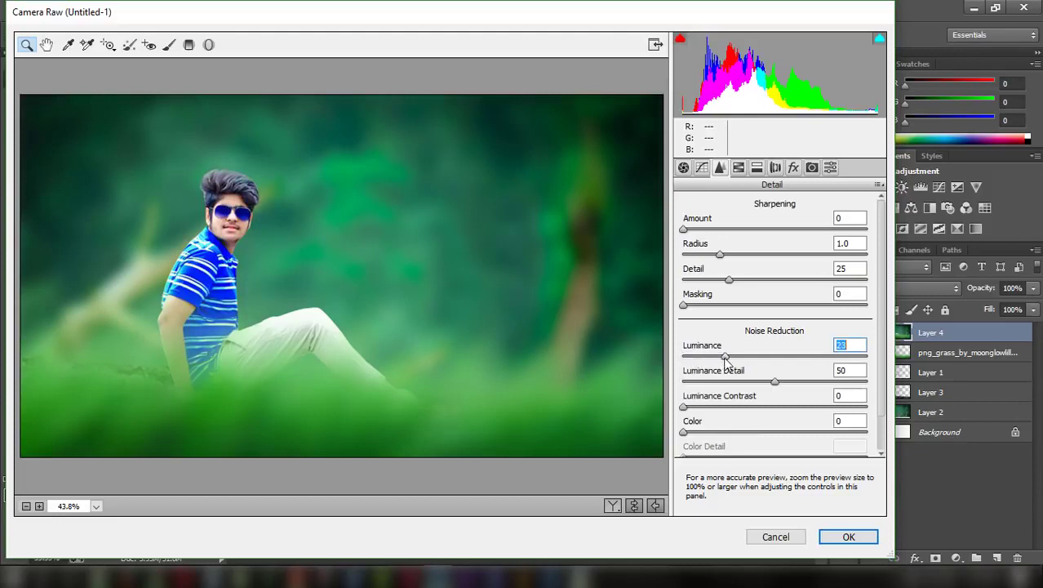
left_click(738, 167)
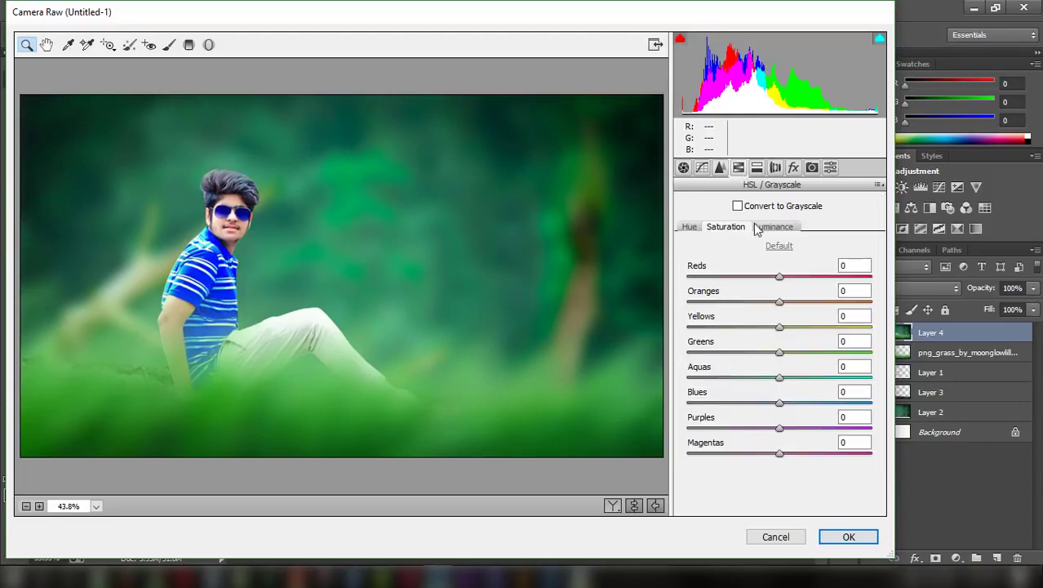
left_click(771, 226)
left_click_drag(779, 302, 807, 305)
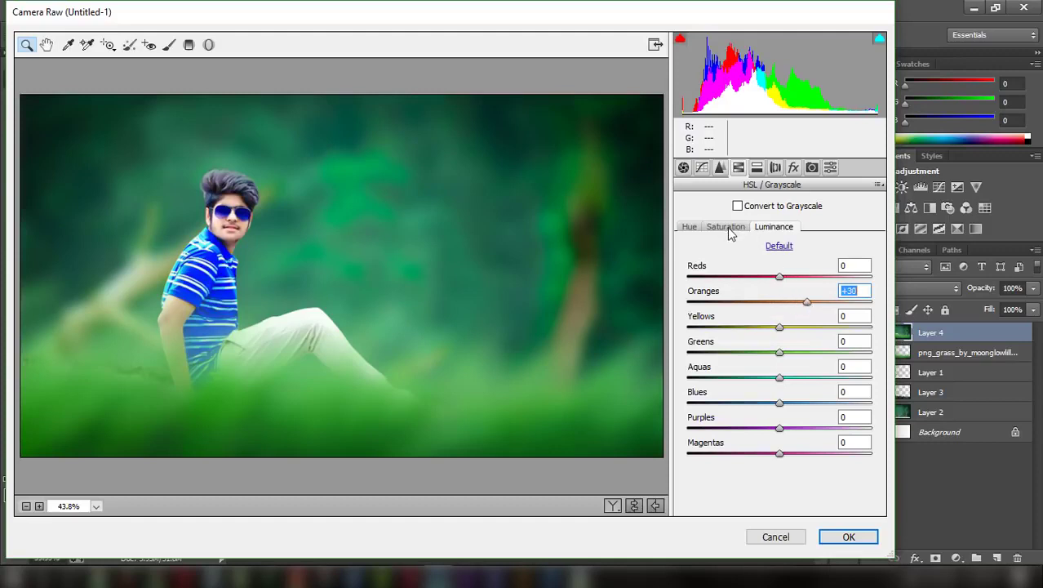
mouse_move(780, 353)
left_mouse_down()
mouse_move(769, 353)
mouse_move(785, 354)
mouse_move(774, 353)
mouse_move(785, 377)
left_mouse_up()
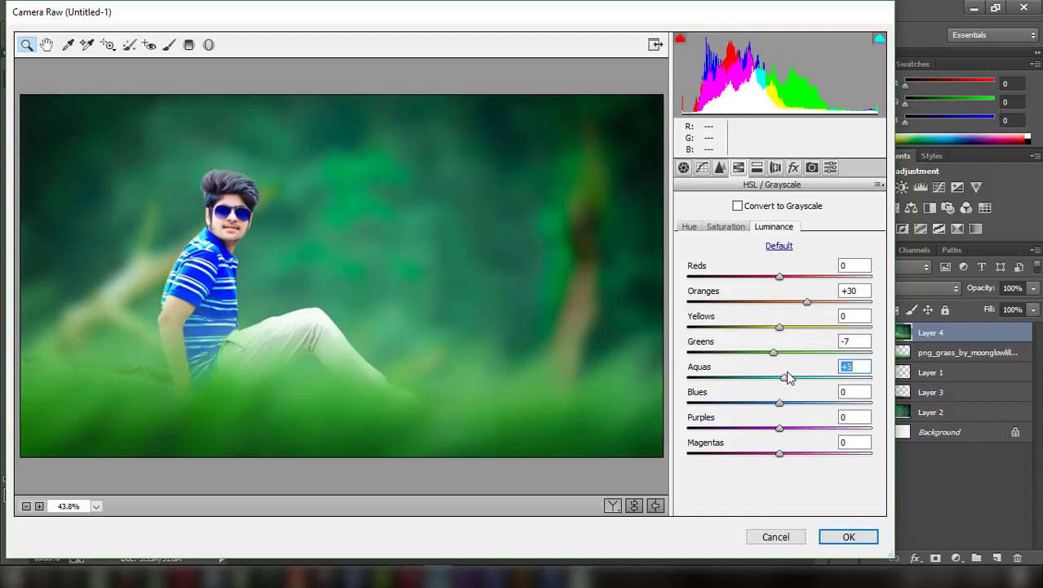
left_click_drag(805, 302, 761, 303)
Step: Set HSL saturation to Oranges -22, Greens +9, Aquas +33, Blues +13
left_click(736, 229)
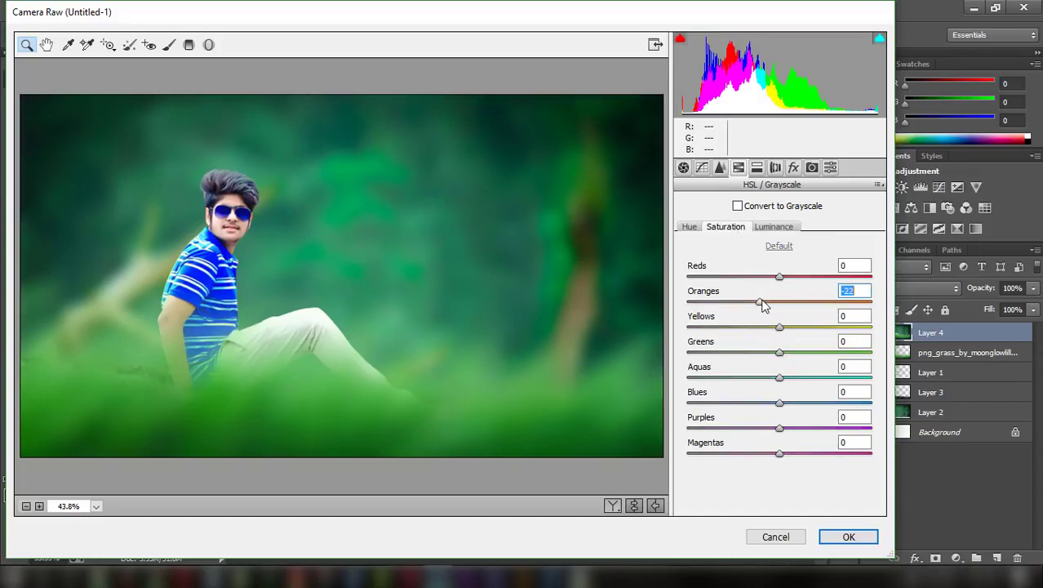
mouse_move(780, 353)
left_mouse_down()
mouse_move(850, 353)
mouse_move(755, 345)
mouse_move(792, 344)
mouse_move(797, 379)
mouse_move(712, 377)
mouse_move(832, 374)
mouse_move(650, 360)
mouse_move(835, 363)
mouse_move(807, 377)
mouse_move(807, 402)
mouse_move(768, 385)
mouse_move(692, 387)
mouse_move(811, 380)
mouse_move(796, 386)
left_mouse_up()
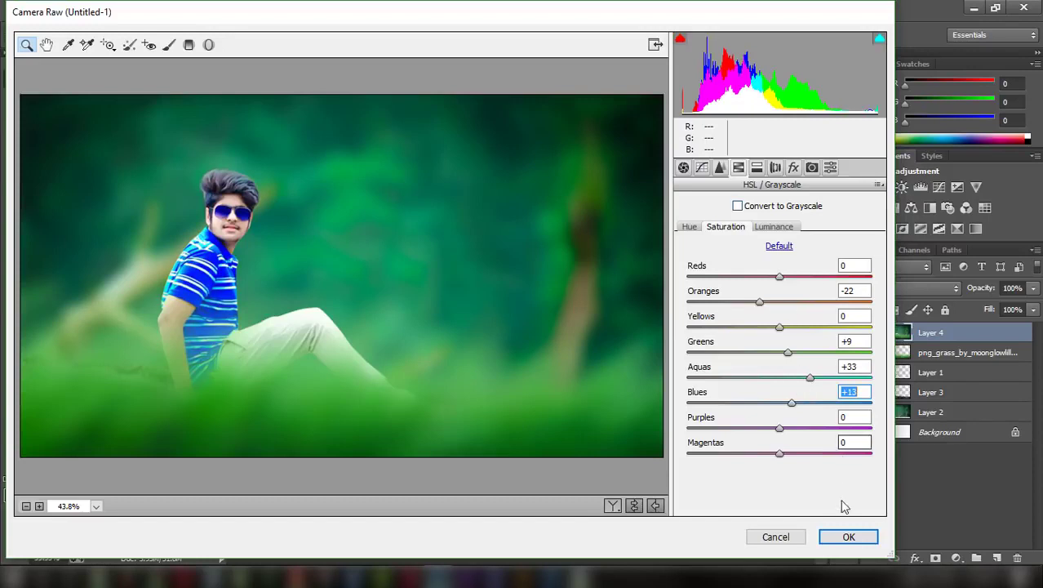
left_click(684, 169)
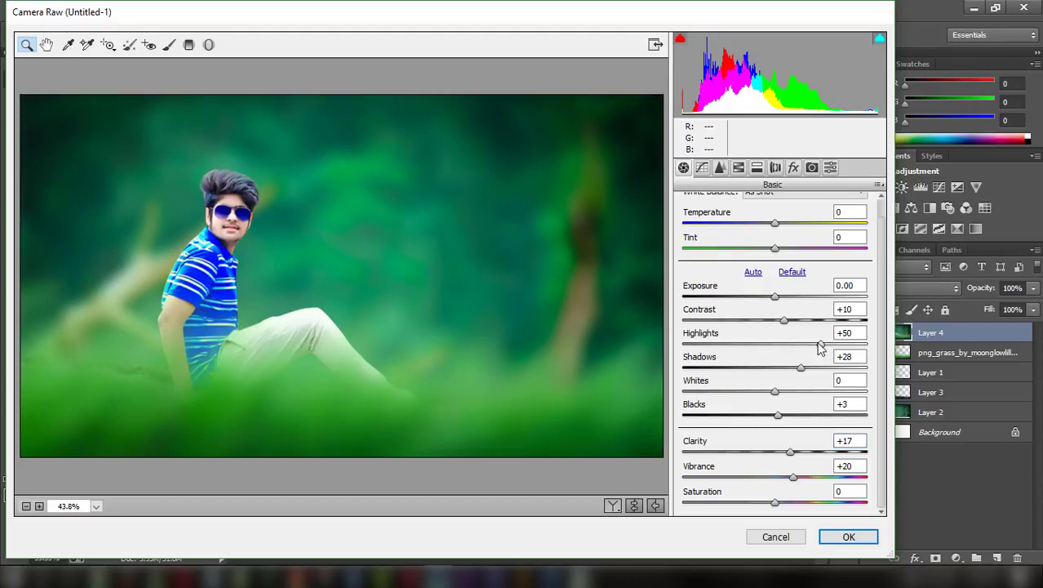
Step: Lower Highlights, set Detail luminance noise reduction to 19 and sharpening Amount to 20, then apply the Camera Raw filter to Layer 4
left_click_drag(819, 343, 781, 343)
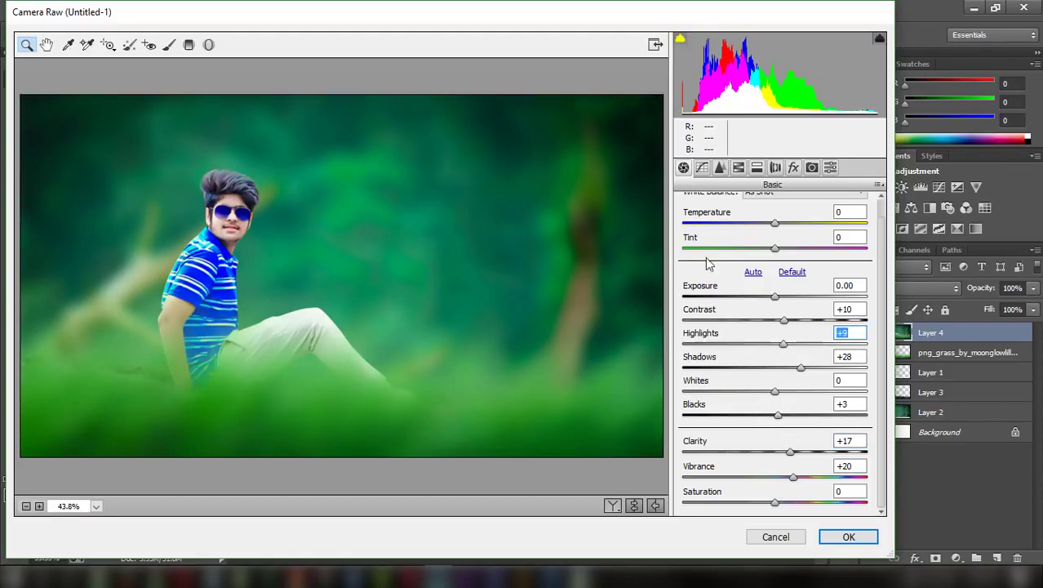
left_click(720, 168)
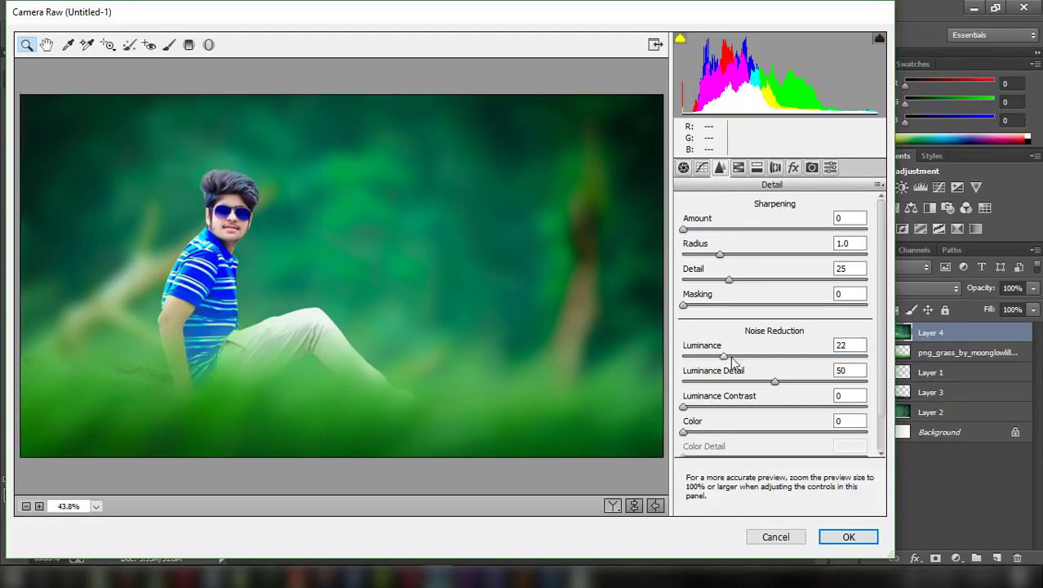
left_click_drag(738, 356, 687, 359)
mouse_move(684, 359)
left_mouse_down()
mouse_move(735, 359)
mouse_move(724, 359)
left_mouse_up()
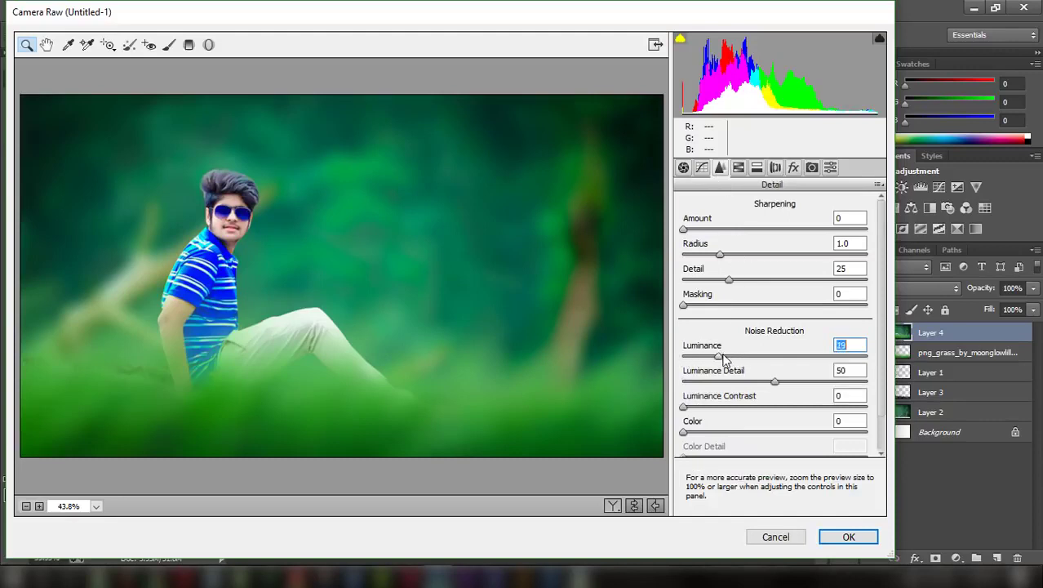
left_click(706, 229)
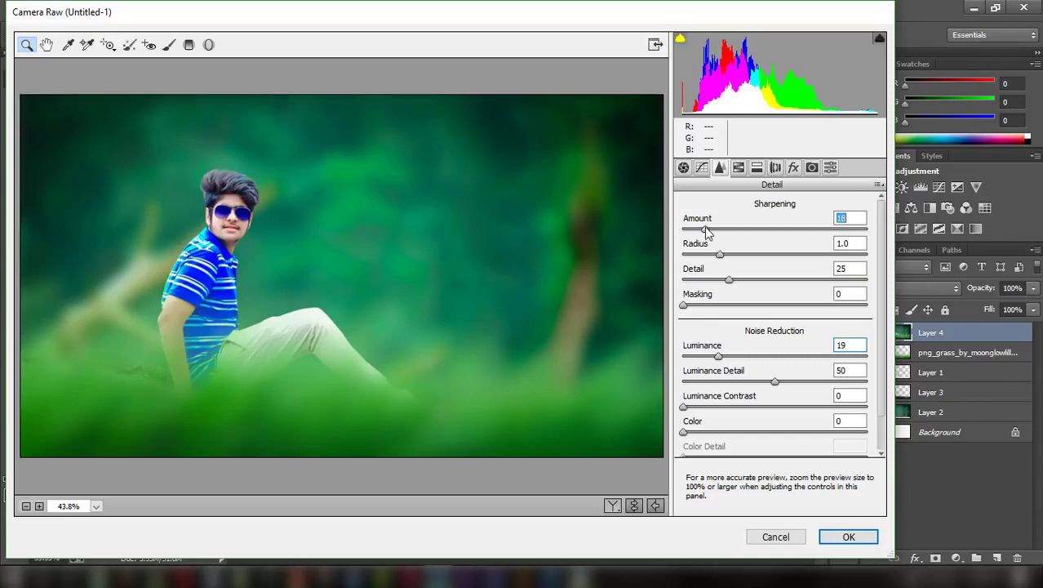
left_click(845, 536)
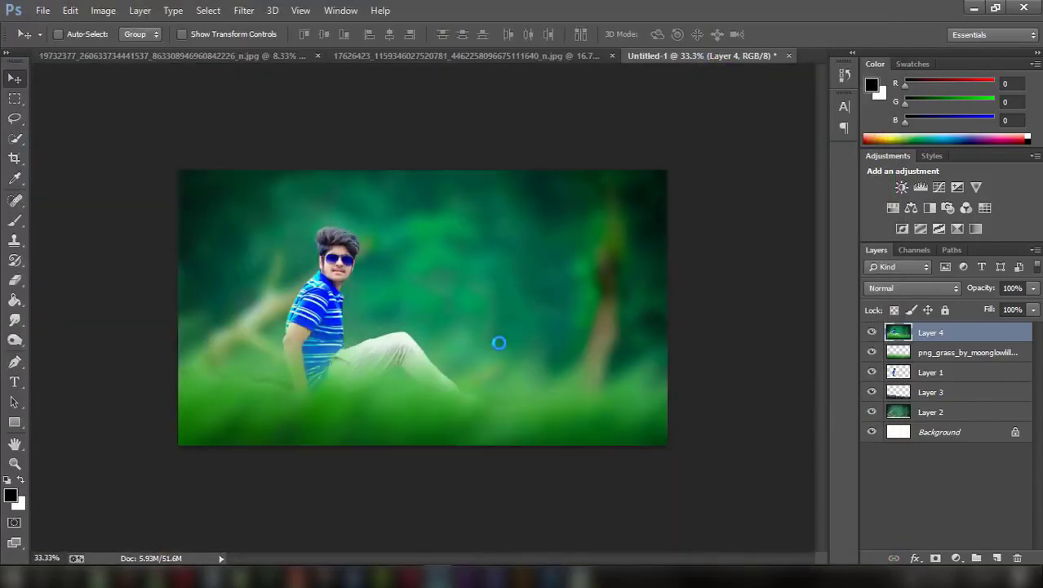